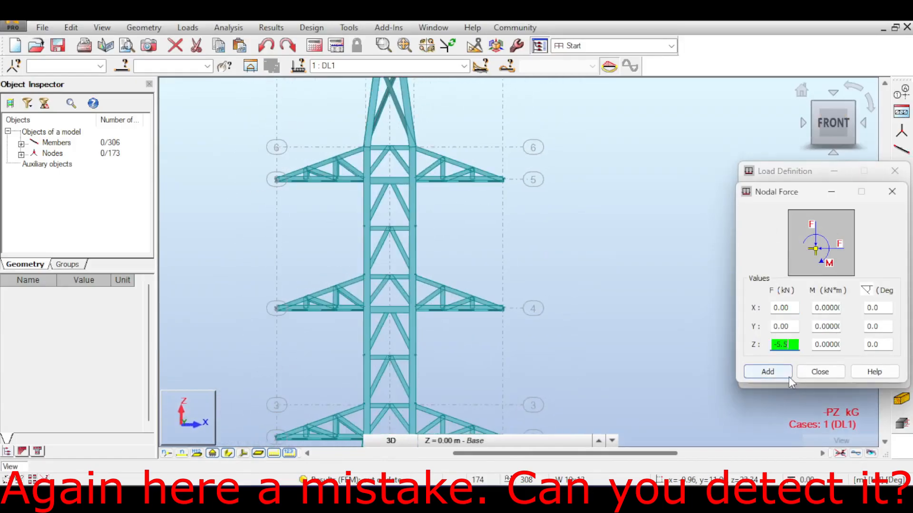
# Define a nodal force of -5.5 kN in Z and select the outer end nodes of all six cross-arms
pyautogui.click(782, 373)
pyautogui.scroll(-3, 593, 164)
pyautogui.moveTo(593, 164); pyautogui.dragTo(562, 133, button='middle')
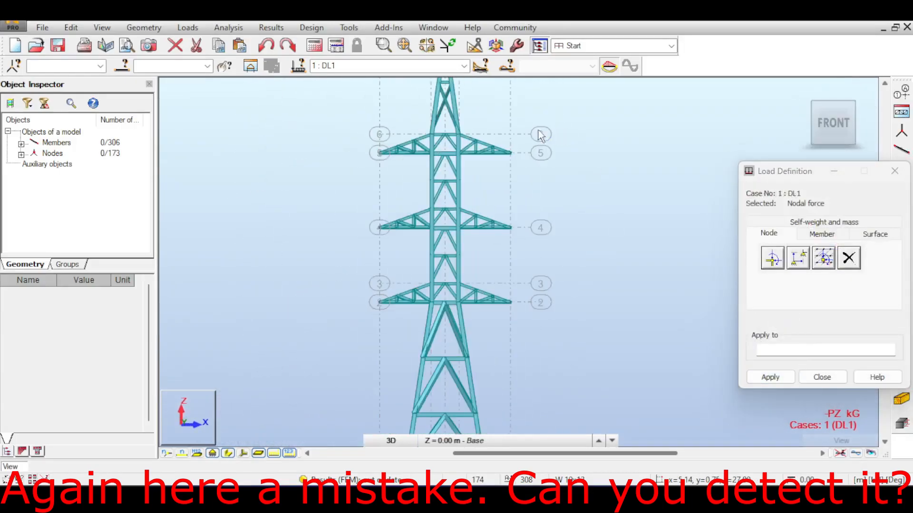
pyautogui.moveTo(505, 116); pyautogui.dragTo(529, 317)
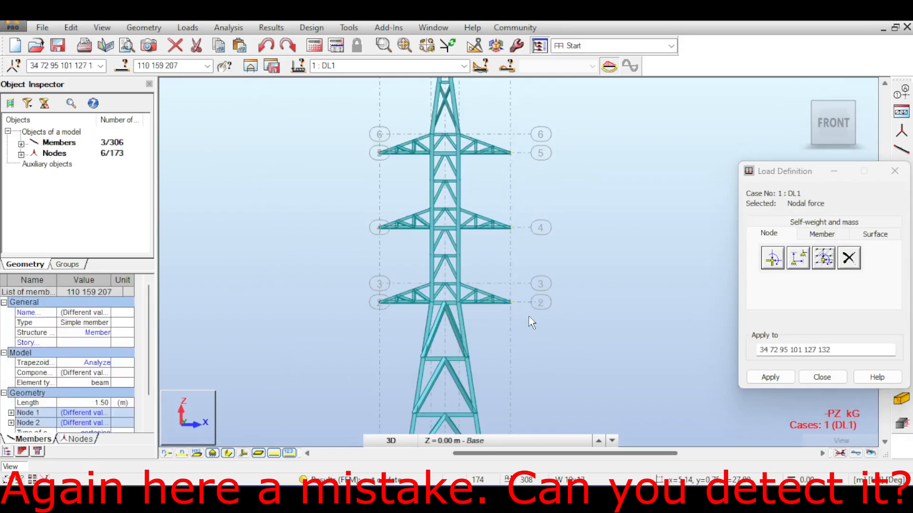
pyautogui.moveTo(370, 122); pyautogui.dragTo(380, 336)
pyautogui.moveTo(358, 126); pyautogui.dragTo(391, 332)
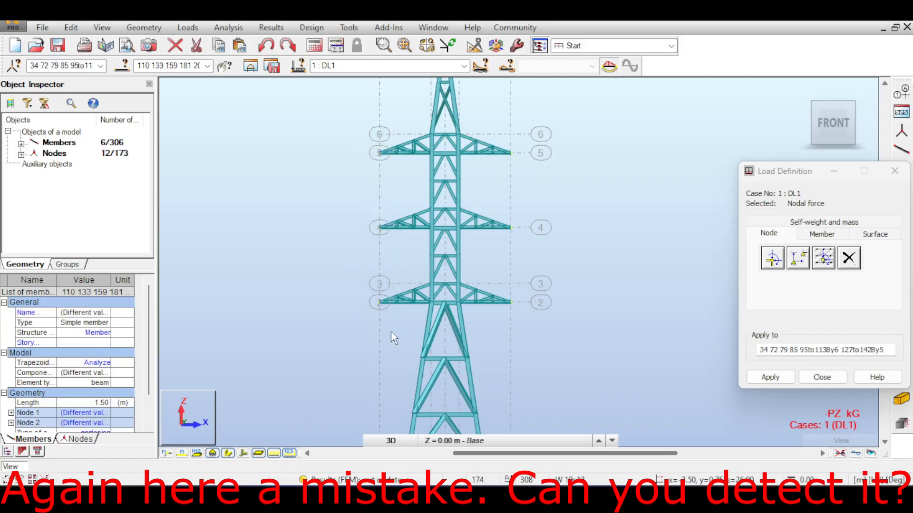
# Check the cross-arm end node selection in 3D and apply the vertical nodal force to it in load case DL1
pyautogui.click(802, 91)
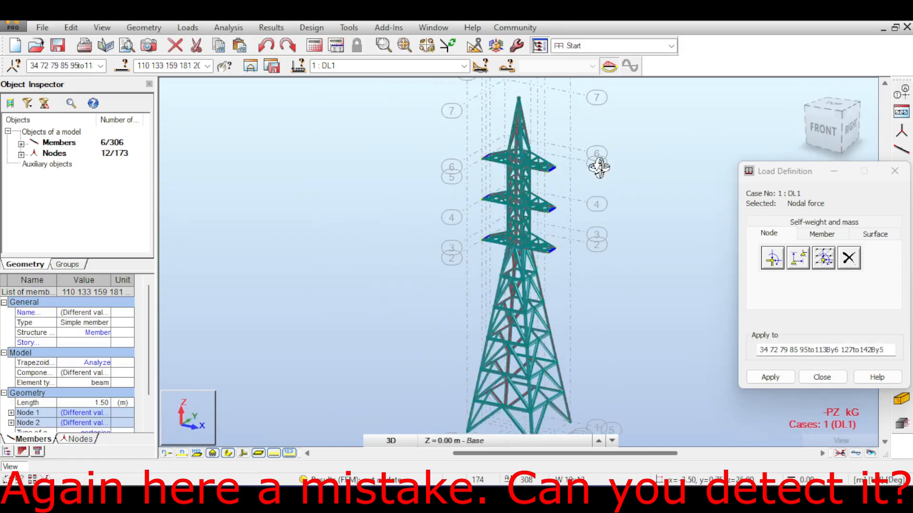
pyautogui.moveTo(609, 212); pyautogui.dragTo(672, 281, button='middle')
pyautogui.scroll(3, 519, 260)
pyautogui.scroll(2, 519, 259)
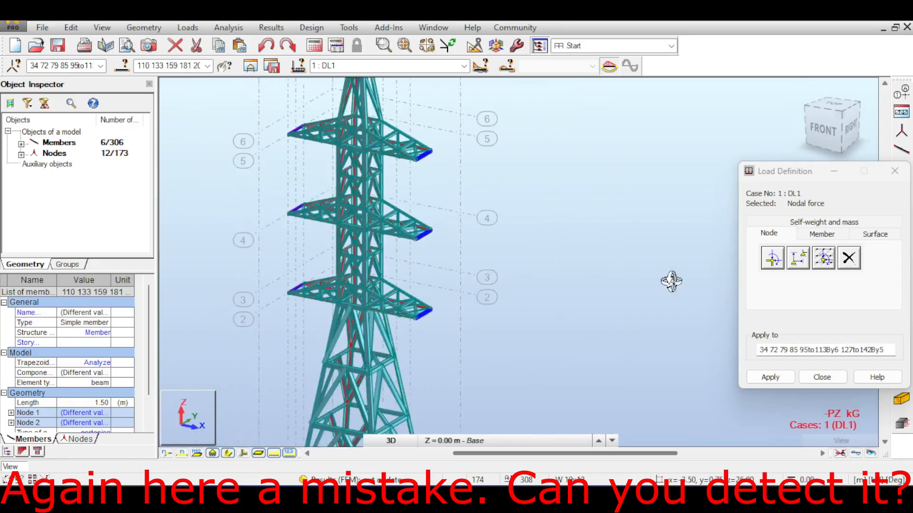
pyautogui.scroll(-2, 581, 259)
pyautogui.moveTo(584, 264); pyautogui.dragTo(622, 326, button='middle')
pyautogui.click(751, 378)
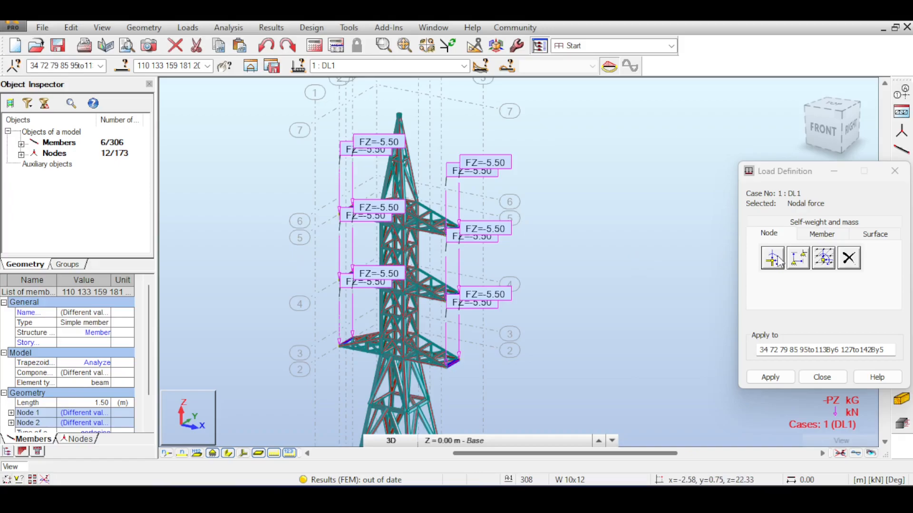
# Define another DL1 nodal force with 2.02 kN in X and the Z component cleared
pyautogui.click(775, 259)
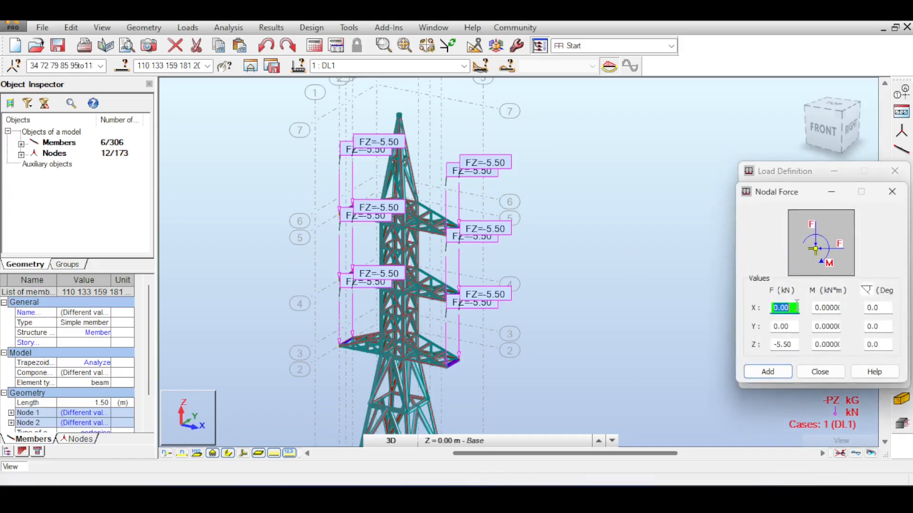
pyautogui.write('2.02')
pyautogui.press('Tab')
pyautogui.press('Tab')
pyautogui.press('Tab')
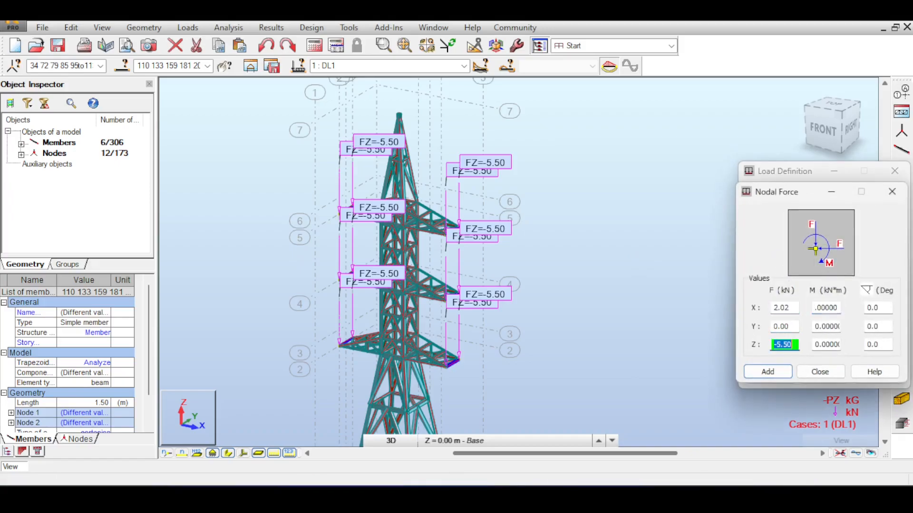
pyautogui.press('BackSpace')
pyautogui.click(766, 375)
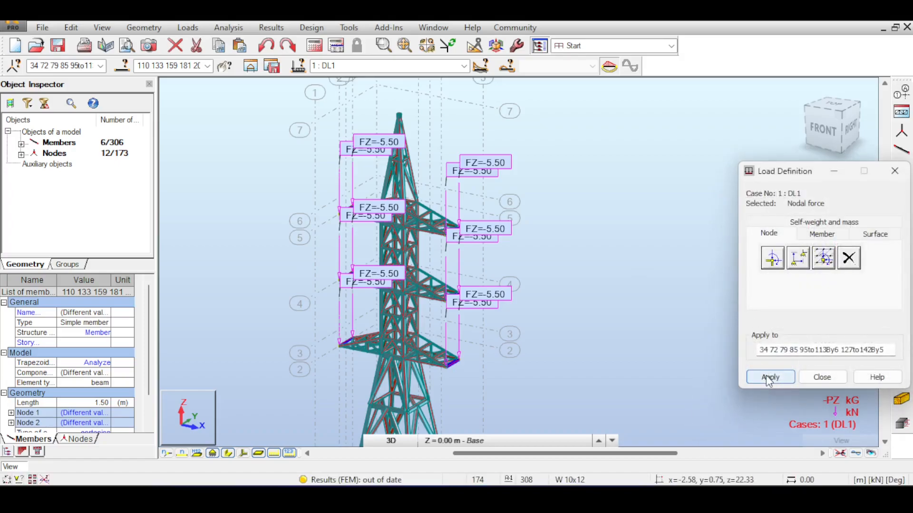
# Apply the horizontal nodal force to the selected cross-arm end nodes in DL1 and inspect the load labels
pyautogui.hotkey('alt', 'Tab')
pyautogui.hotkey('alt', 'Tab')
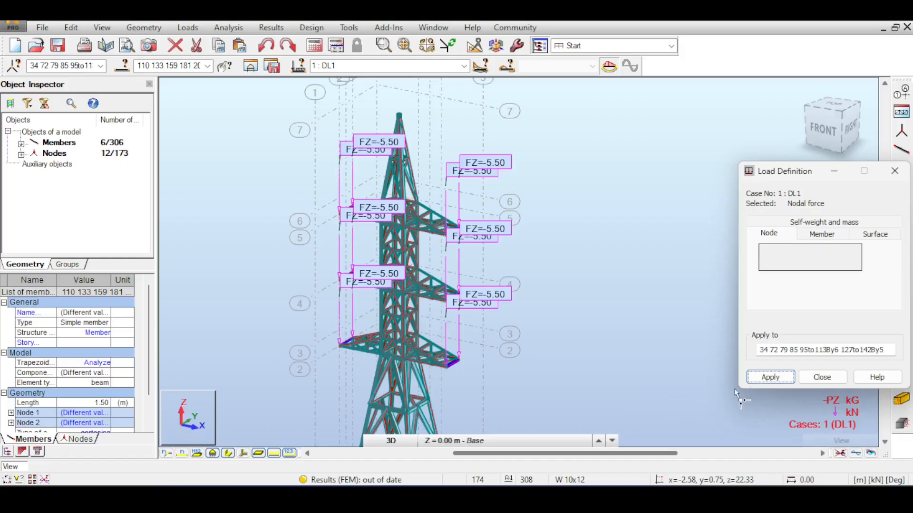
pyautogui.click(770, 377)
pyautogui.scroll(5, 466, 247)
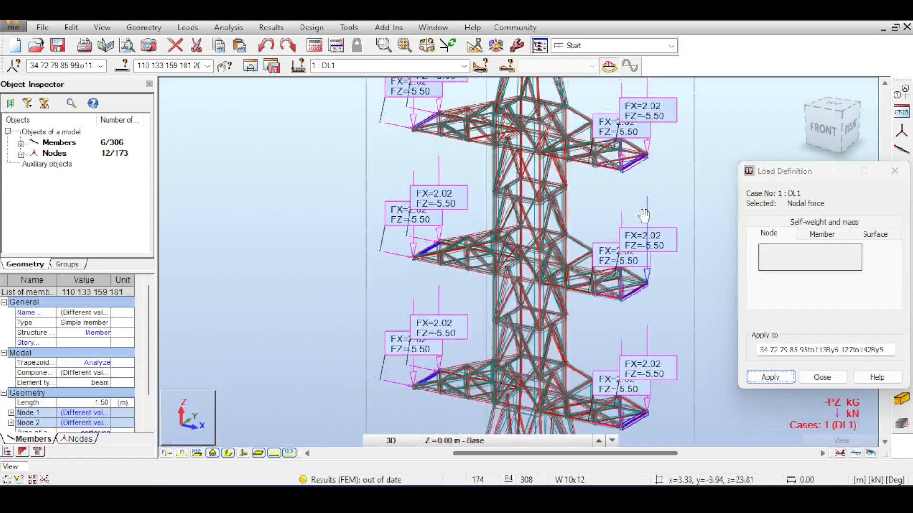
pyautogui.scroll(-5, 420, 248)
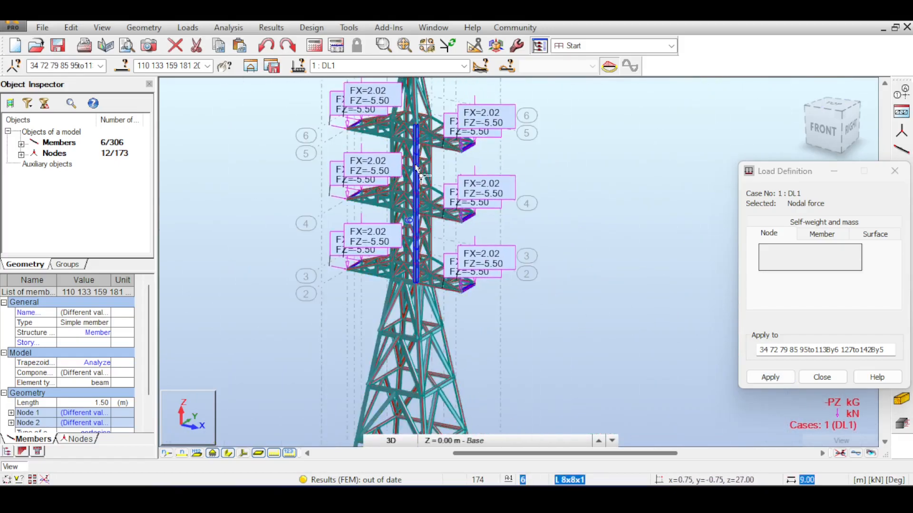
# Make WIND1 the active load case
pyautogui.click(439, 66)
pyautogui.scroll(-3, 438, 67)
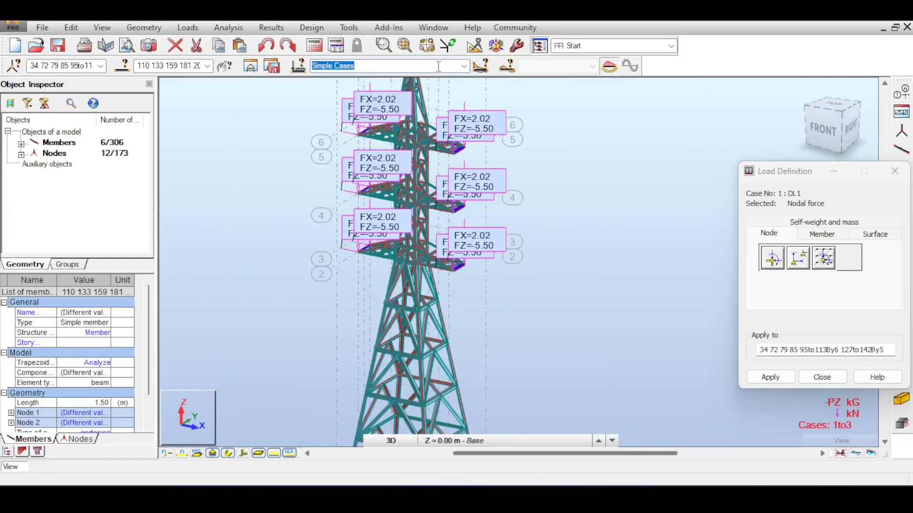
pyautogui.scroll(2, 438, 66)
pyautogui.scroll(1, 439, 66)
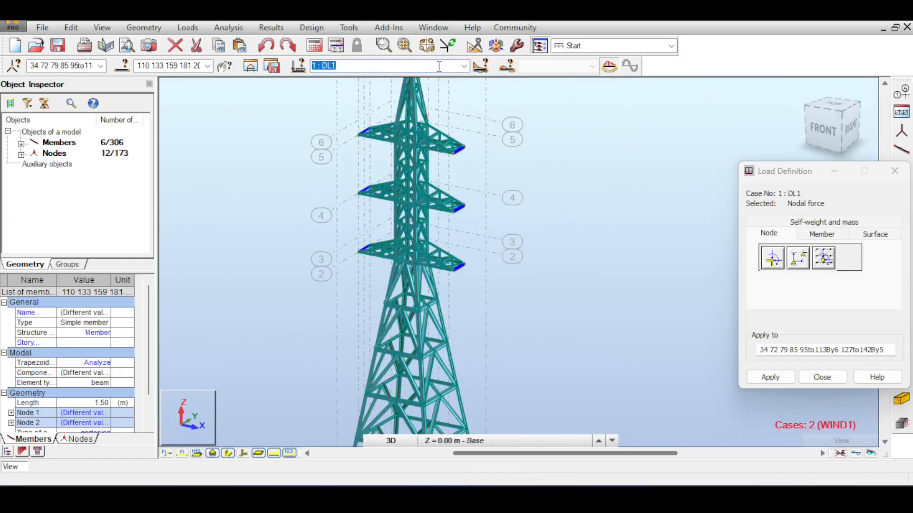
pyautogui.scroll(-1, 439, 66)
# Look up the working-condition wind load in the Excel sheet and apply a 7.5 kN X nodal force to the selected nodes in WIND1
pyautogui.click(770, 257)
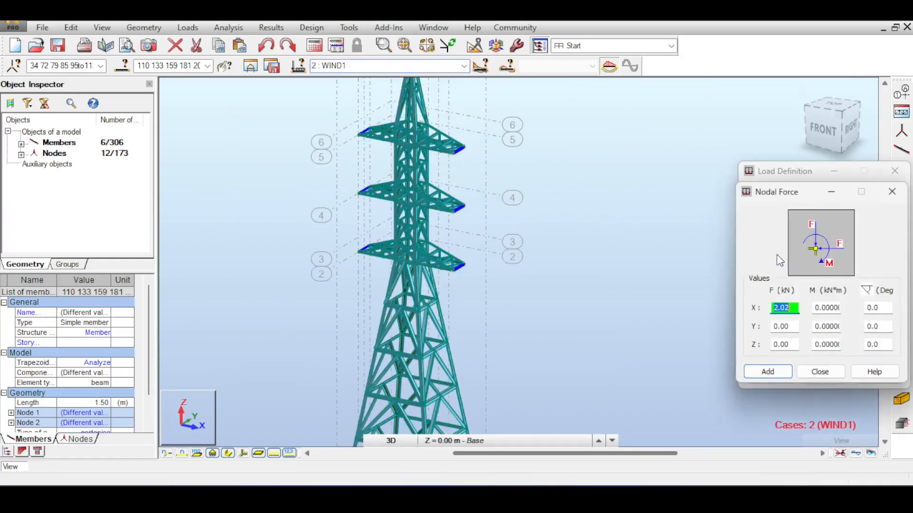
pyautogui.hotkey('alt', 'Tab')
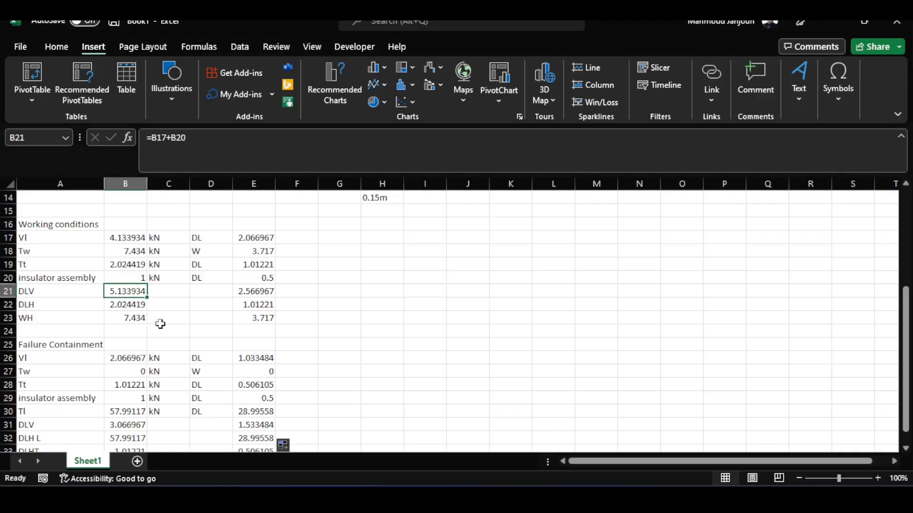
pyautogui.hotkey('alt', 'Tab')
pyautogui.write('7.')
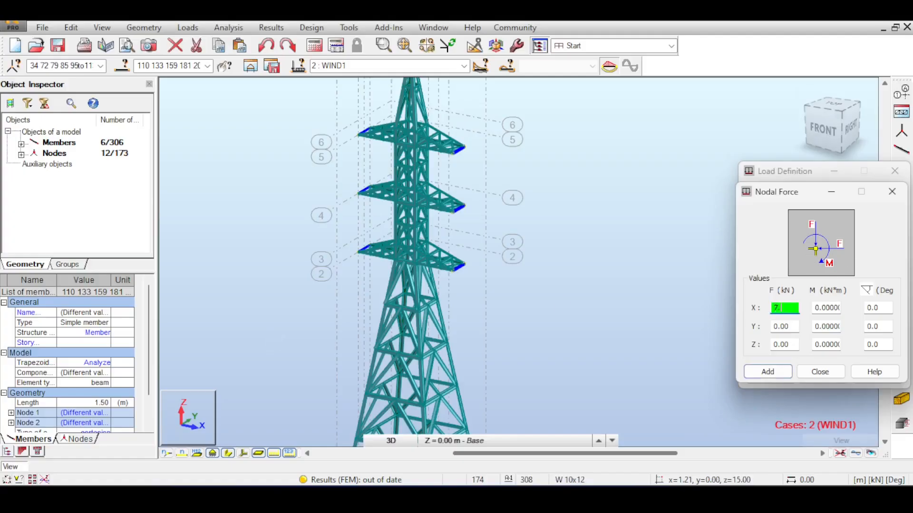
pyautogui.click(766, 372)
pyautogui.click(767, 378)
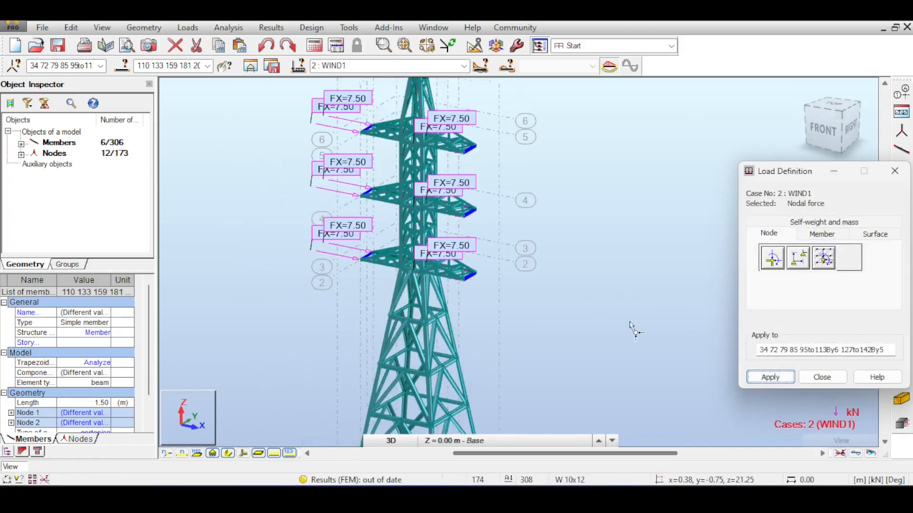
pyautogui.click(822, 377)
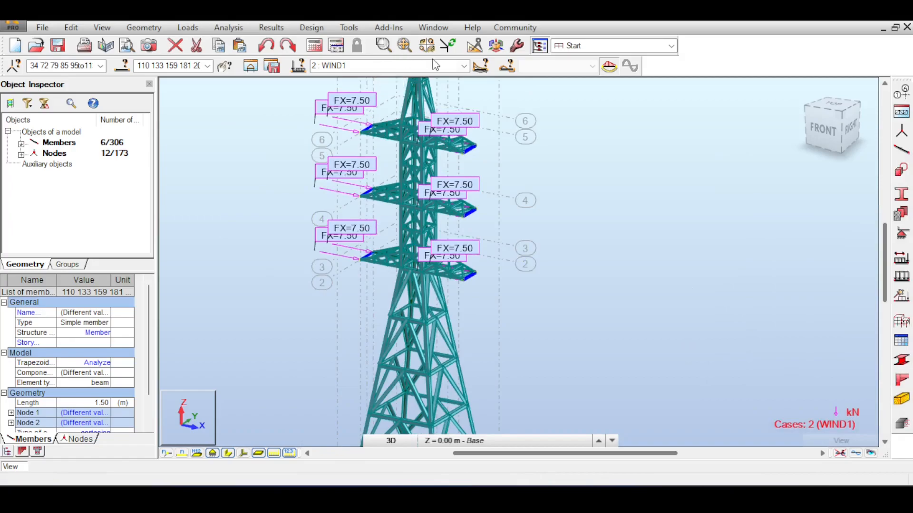
# Make FC the active load case and reopen the load definition for the selected nodes
pyautogui.click(464, 66)
pyautogui.click(418, 96)
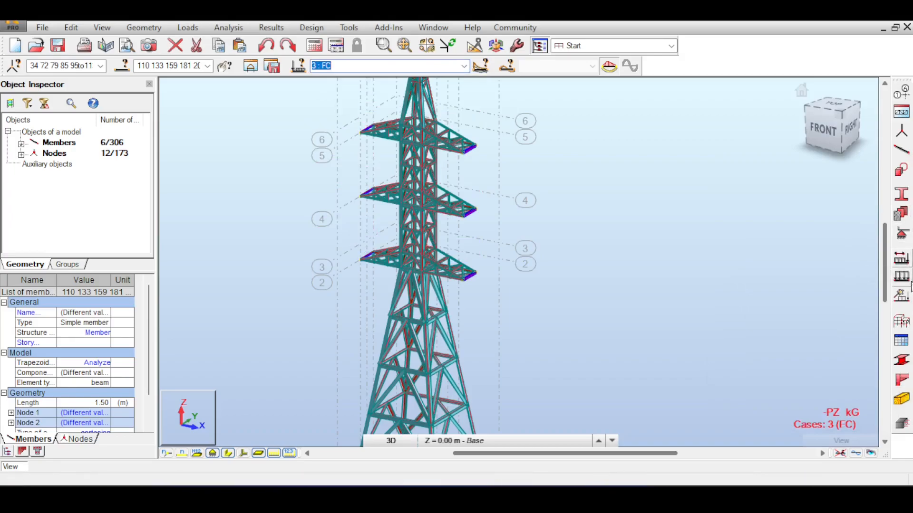
pyautogui.click(902, 277)
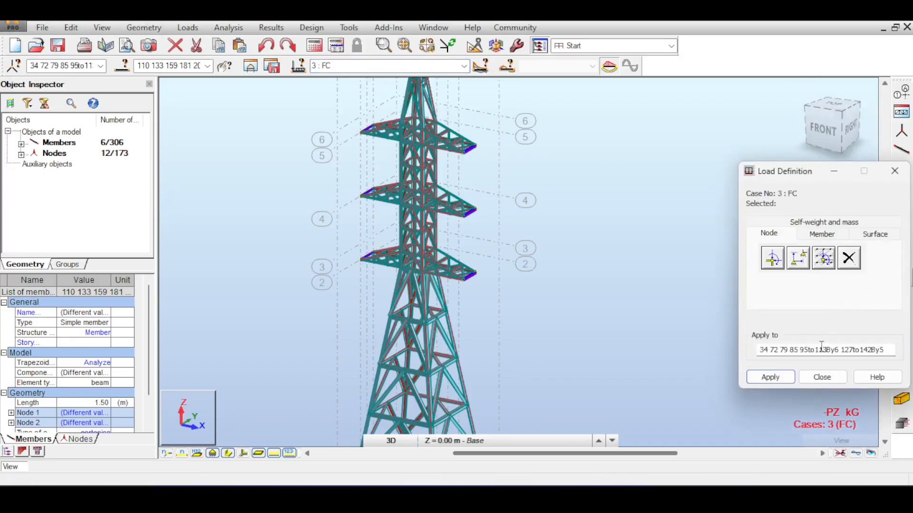
# Look up the Failure Containment vertical load in the Excel sheet and apply a nodal force of X 0, Z -3.1 kN to the selected nodes
pyautogui.click(773, 259)
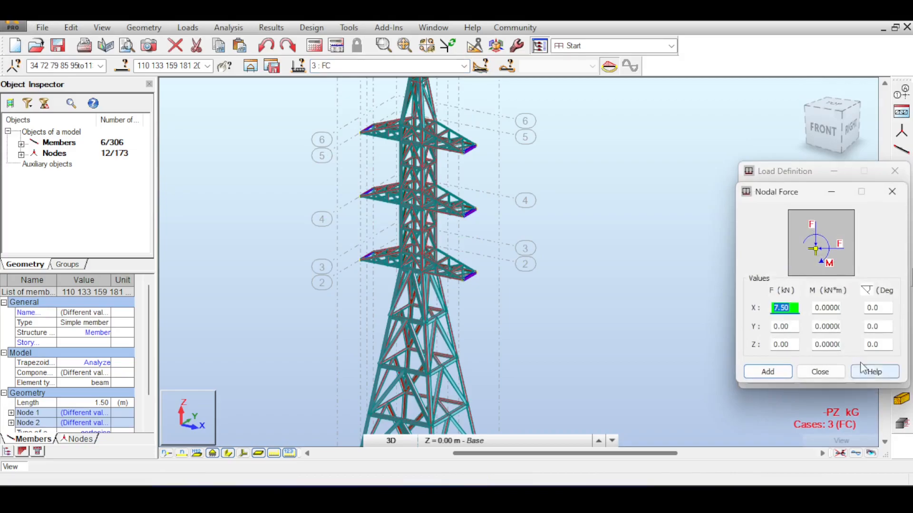
pyautogui.hotkey('alt', 'Tab')
pyautogui.scroll(-2, 286, 267)
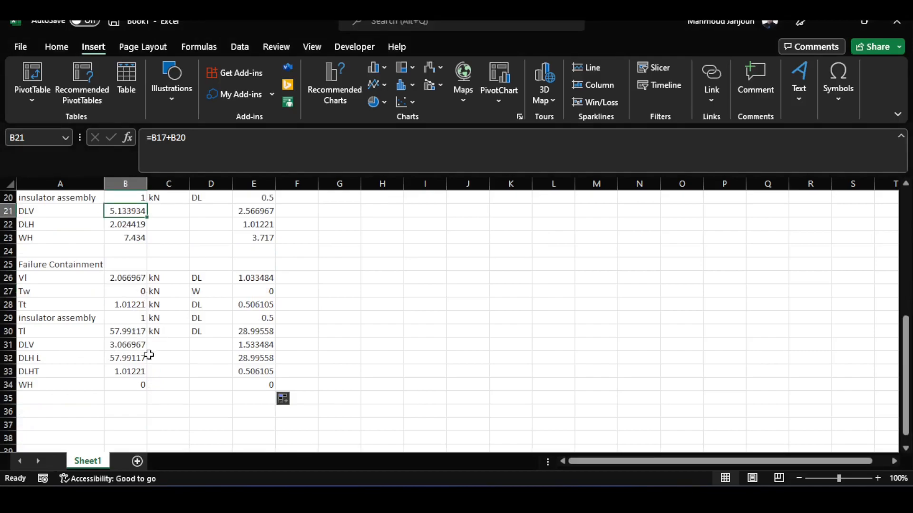
pyautogui.hotkey('alt', 'Tab')
pyautogui.write('0')
pyautogui.moveTo(791, 345); pyautogui.dragTo(767, 349)
pyautogui.write('-3.1')
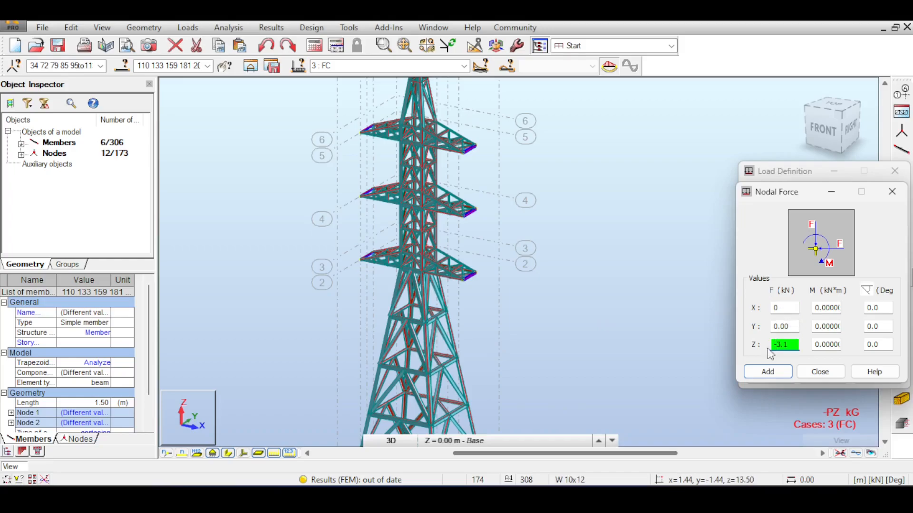
pyautogui.click(768, 373)
pyautogui.click(770, 377)
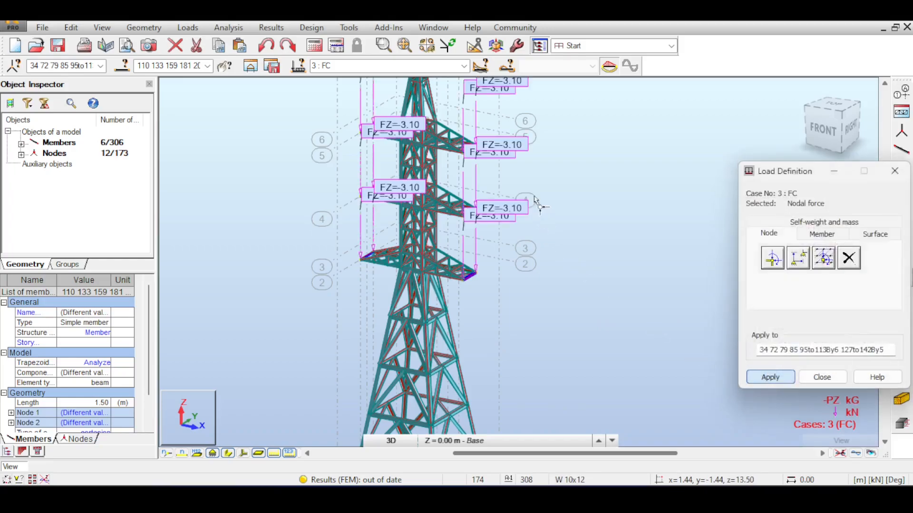
pyautogui.scroll(-3, 552, 290)
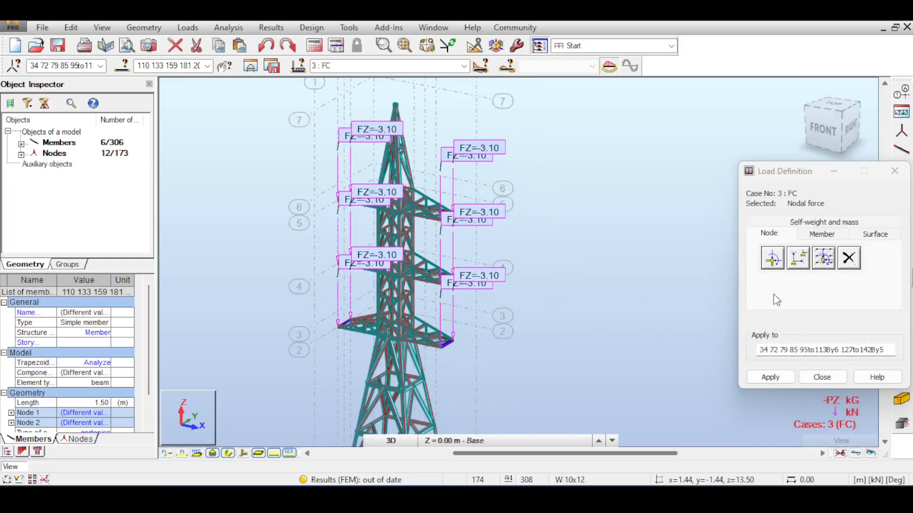
# Look up the Failure Containment transverse load in Excel and apply a nodal force of X 1.01 kN, Z 0 to the selected nodes
pyautogui.click(769, 261)
pyautogui.hotkey('alt', 'Tab')
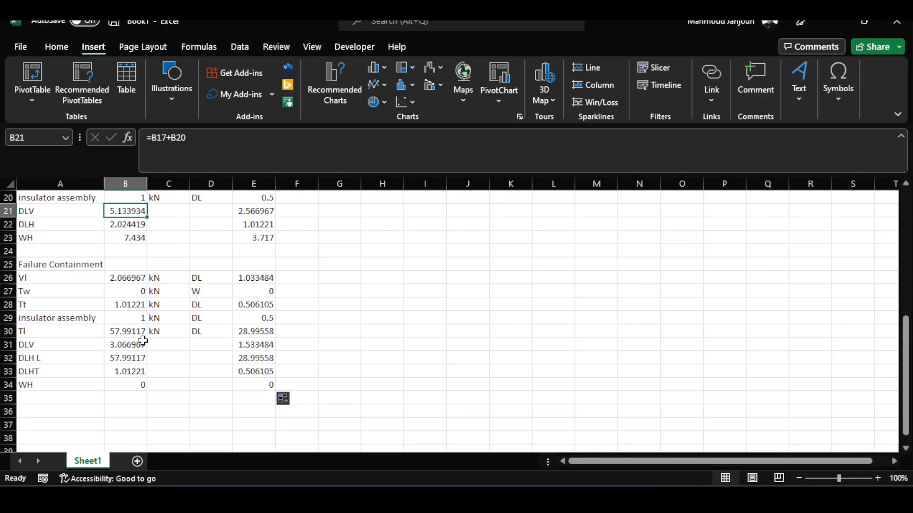
pyautogui.hotkey('alt', 'Tab')
pyautogui.click(798, 346)
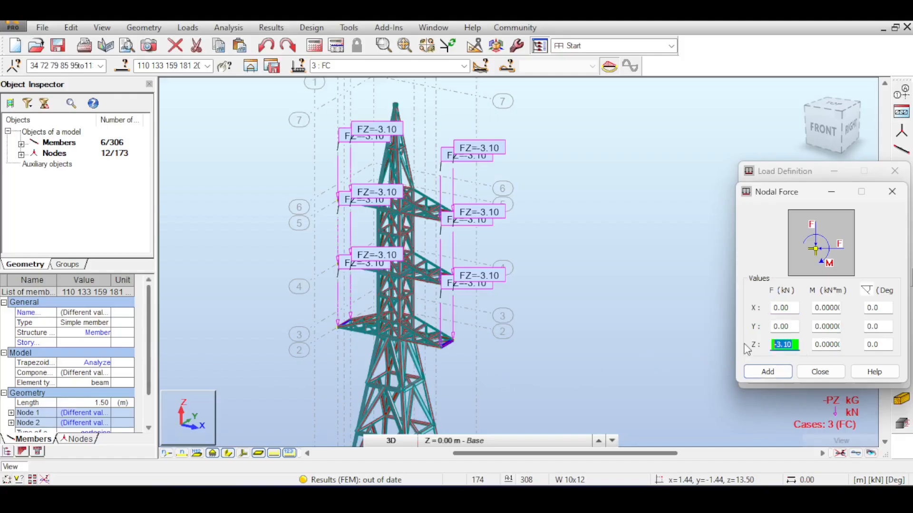
pyautogui.write('0')
pyautogui.click(792, 309)
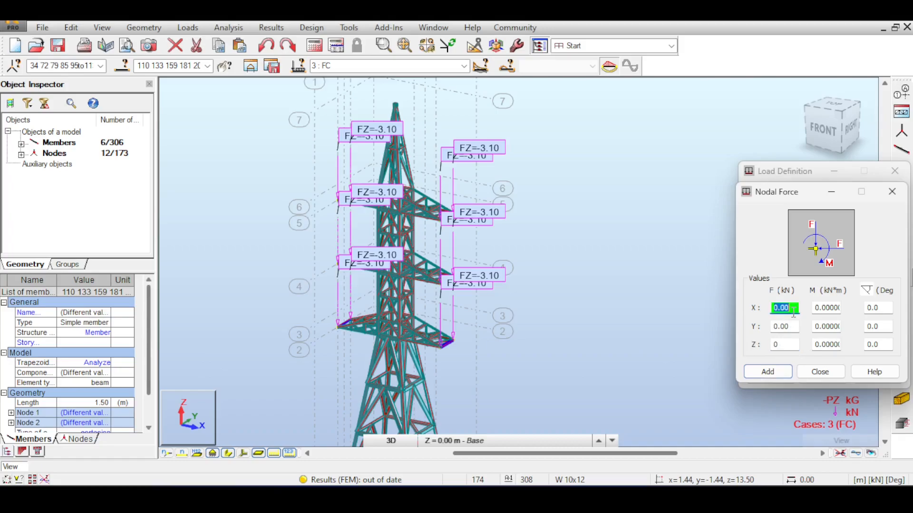
pyautogui.write('1.01')
pyautogui.click(764, 369)
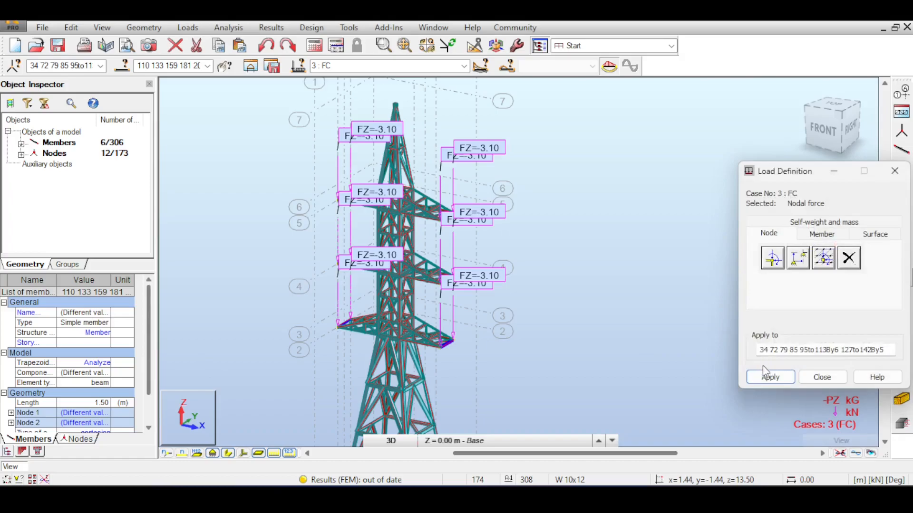
pyautogui.click(768, 376)
# Look up the Failure Containment longitudinal load in Excel and set the FC nodal force values to X 0, Y 58 kN
pyautogui.hotkey('alt', 'Tab')
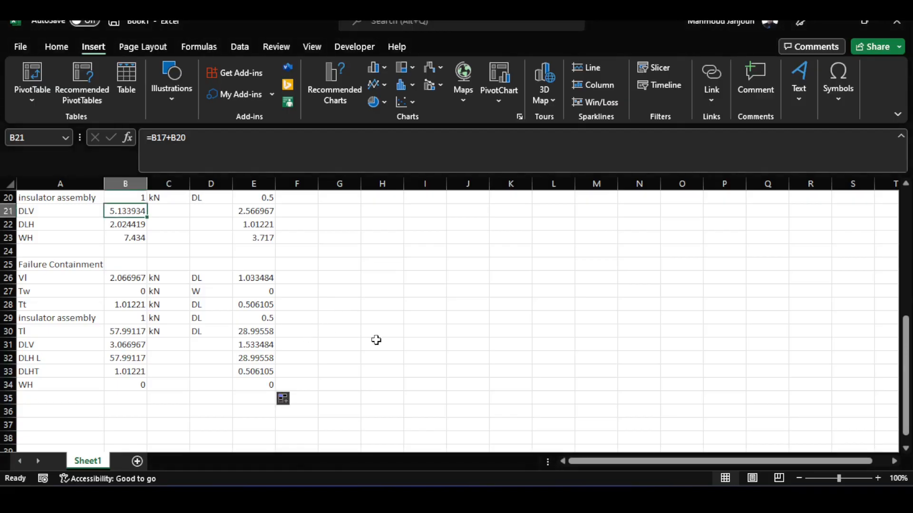
pyautogui.hotkey('alt', 'Tab')
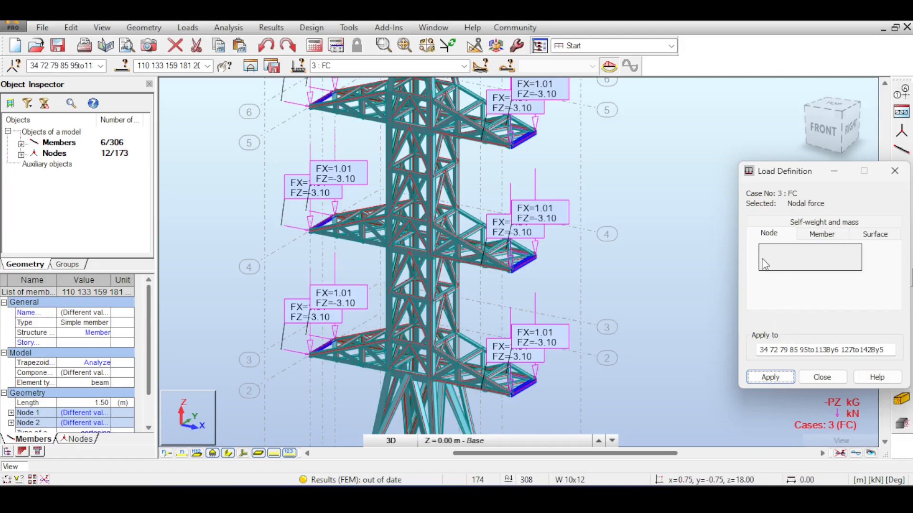
pyautogui.click(769, 233)
pyautogui.click(774, 257)
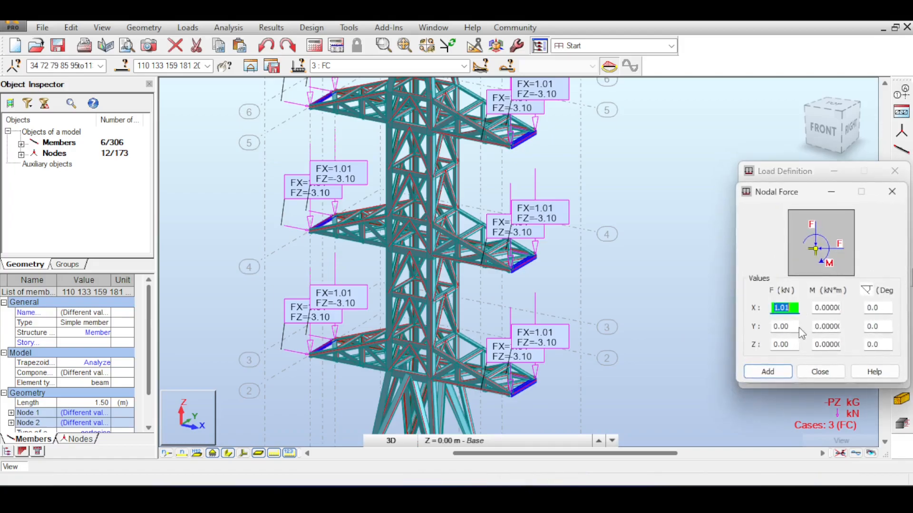
pyautogui.write('0')
pyautogui.click(782, 326)
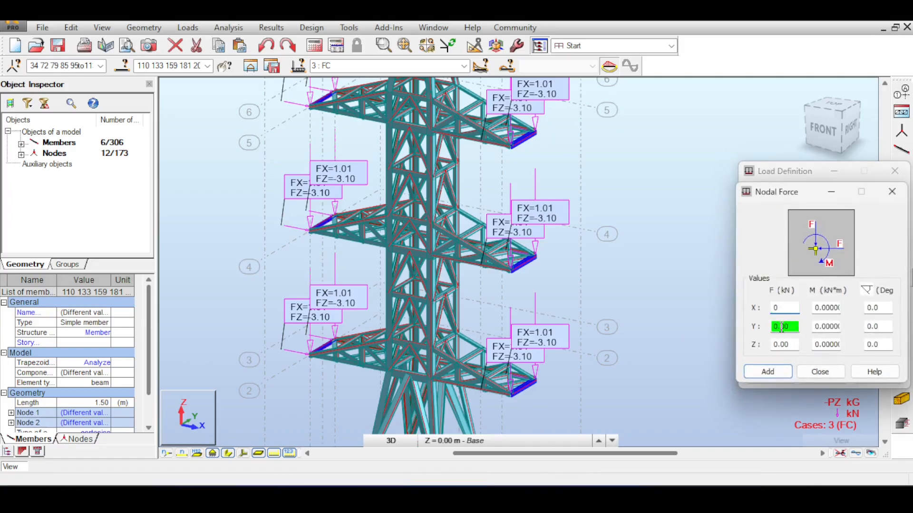
pyautogui.hotkey('alt', 'Tab')
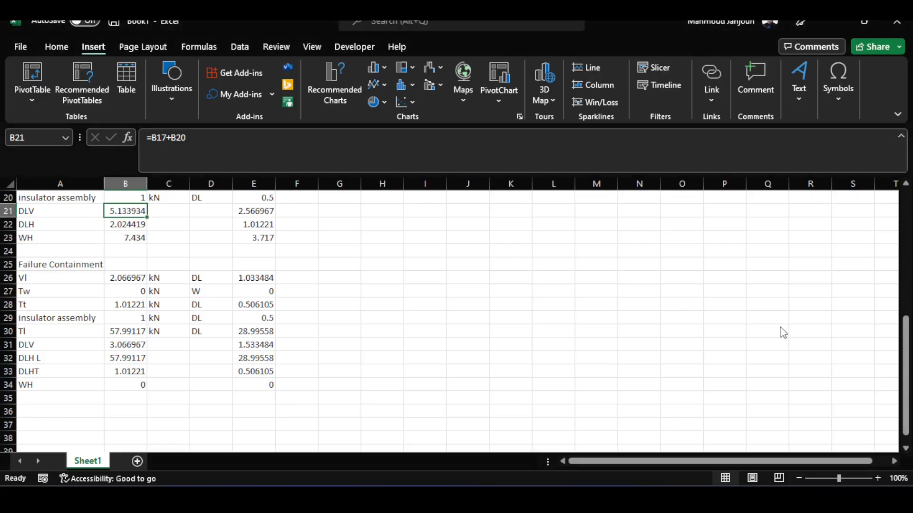
pyautogui.hotkey('alt', 'Tab')
pyautogui.write('5')
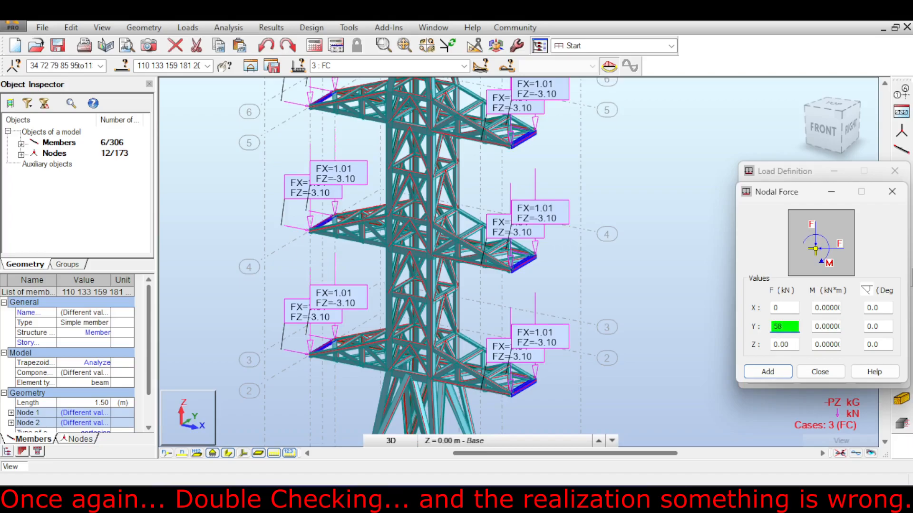
# Recheck the load values in the Excel sheet, add the Y-direction nodal force, apply it to the selected nodes and close the load definition
pyautogui.hotkey('alt', 'Tab')
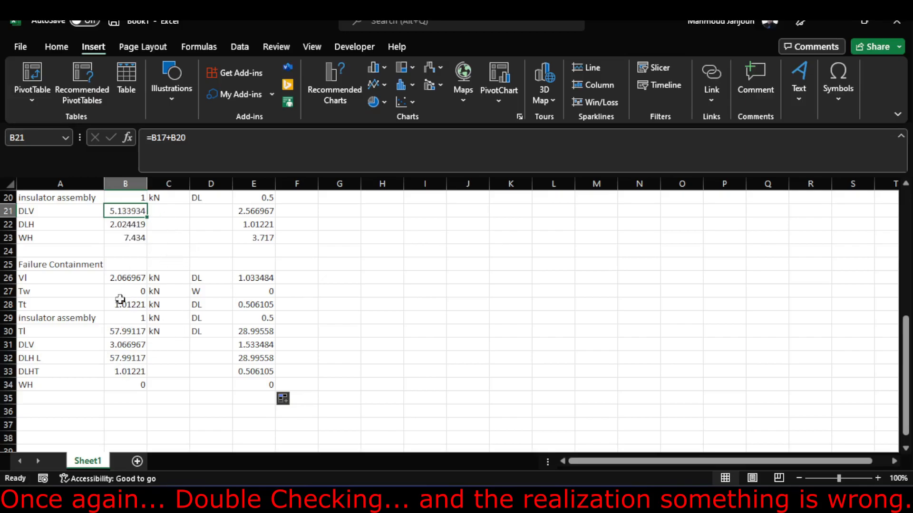
pyautogui.scroll(1, 229, 278)
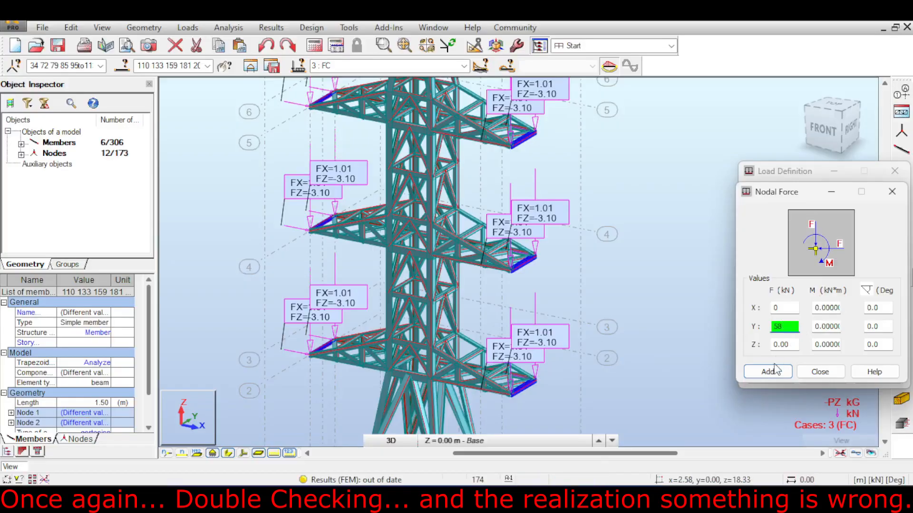
pyautogui.click(771, 371)
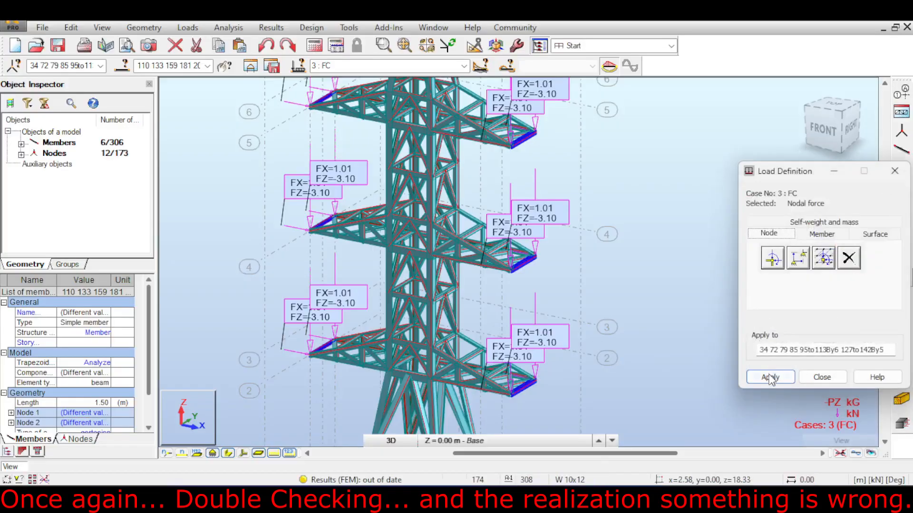
pyautogui.click(770, 378)
pyautogui.click(822, 377)
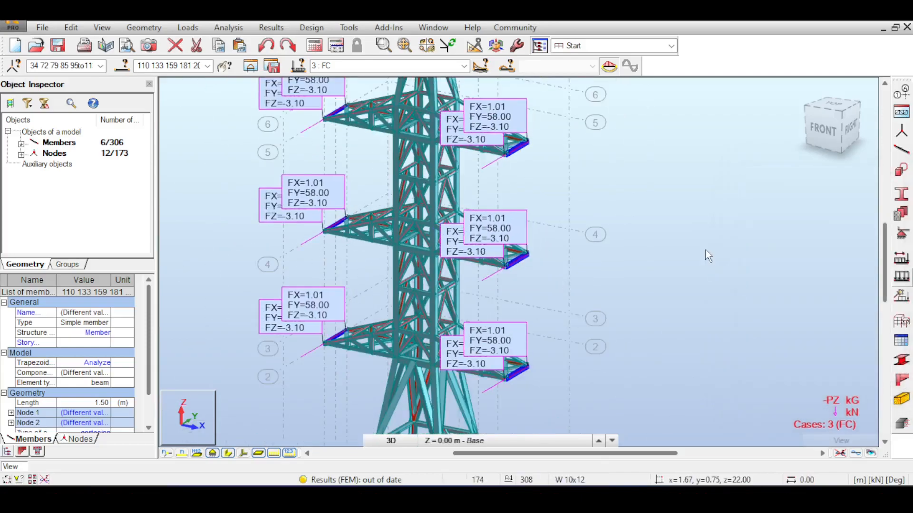
# Deselect everything and examine the FC nodal forces at the cross-arm ends of the tower
pyautogui.click(699, 200)
pyautogui.moveTo(697, 201); pyautogui.dragTo(665, 276, button='middle')
pyautogui.scroll(-3, 688, 245)
pyautogui.scroll(2, 600, 221)
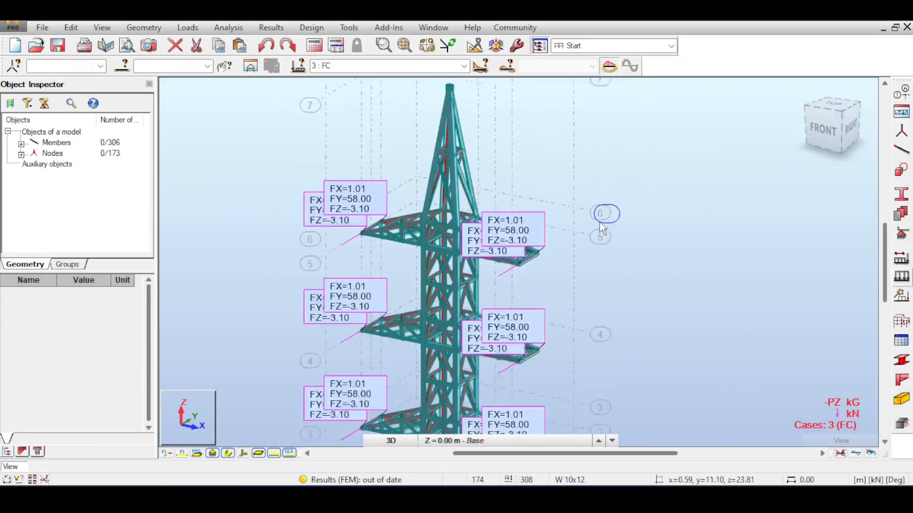
pyautogui.scroll(1, 600, 222)
pyautogui.scroll(3, 507, 255)
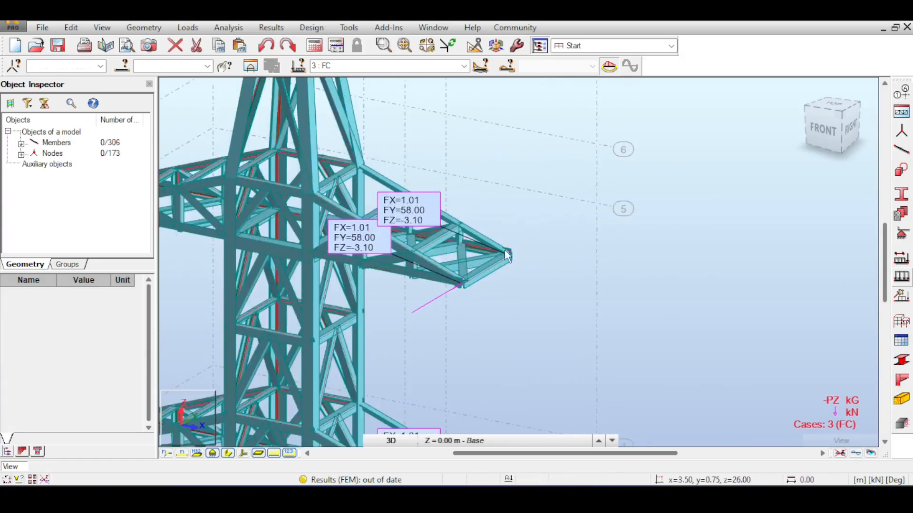
pyautogui.scroll(-4, 513, 218)
pyautogui.scroll(1, 563, 147)
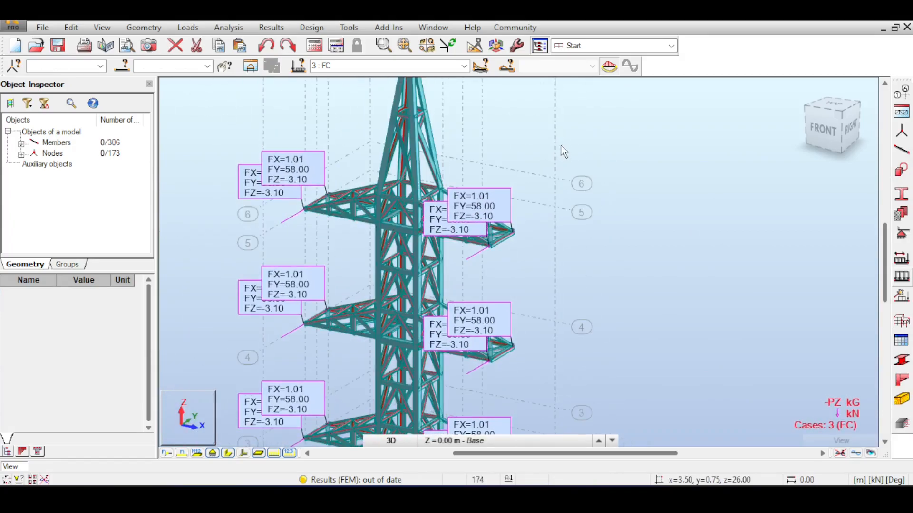
# Open the load table and change the DL1 nodal forces to FZ -2.25 kN in the vertical row and FX 1.01 kN in the transverse row
pyautogui.click(188, 27)
pyautogui.click(205, 101)
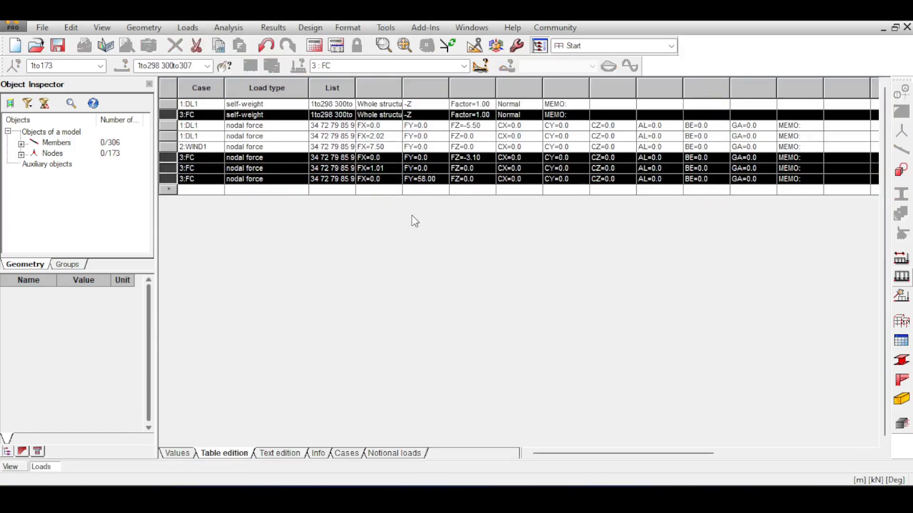
pyautogui.click(361, 126)
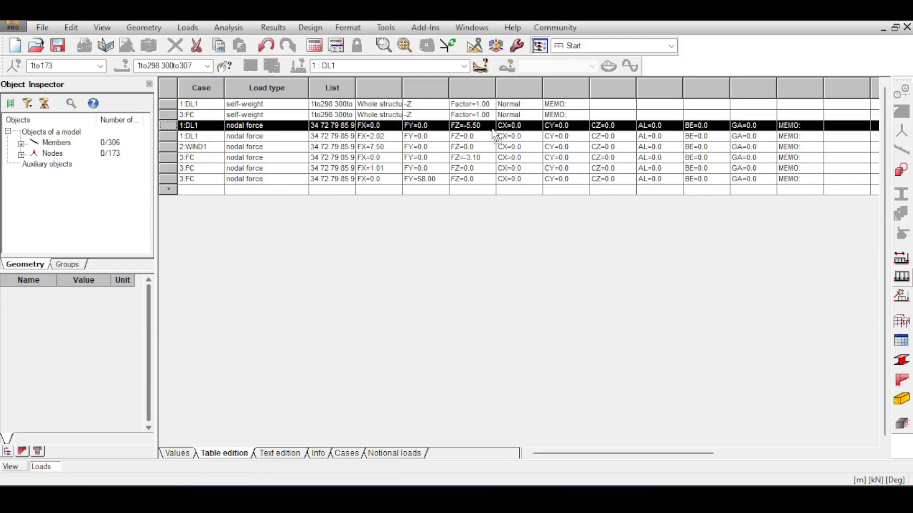
pyautogui.click(485, 126)
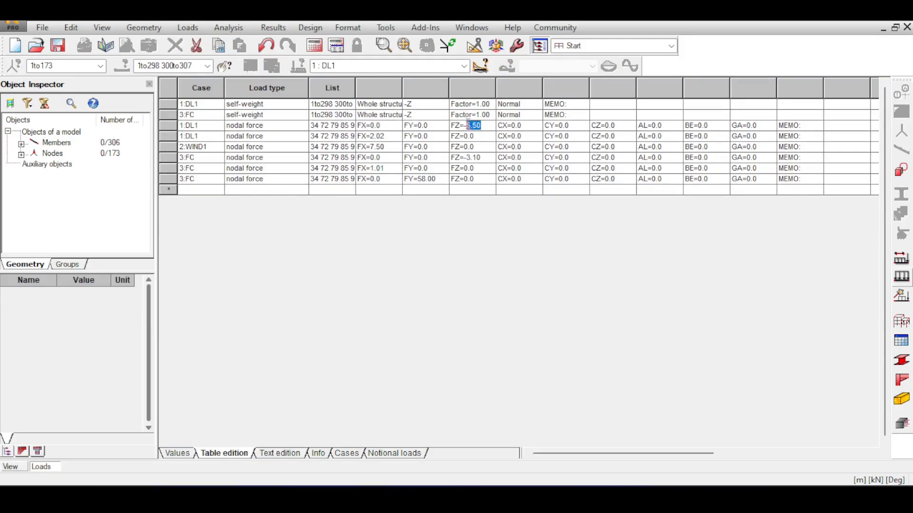
pyautogui.write('2.25')
pyautogui.press('Tab')
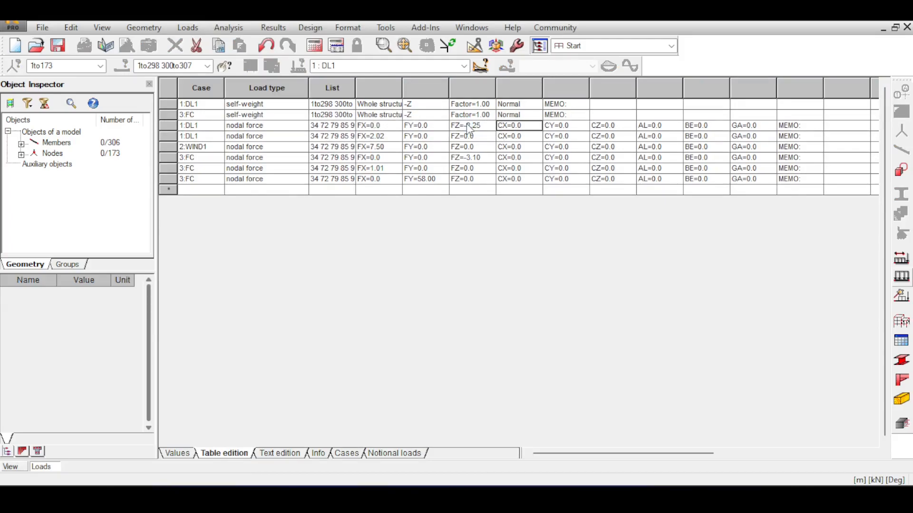
pyautogui.click(388, 136)
pyautogui.write('1.01')
pyautogui.press('Tab')
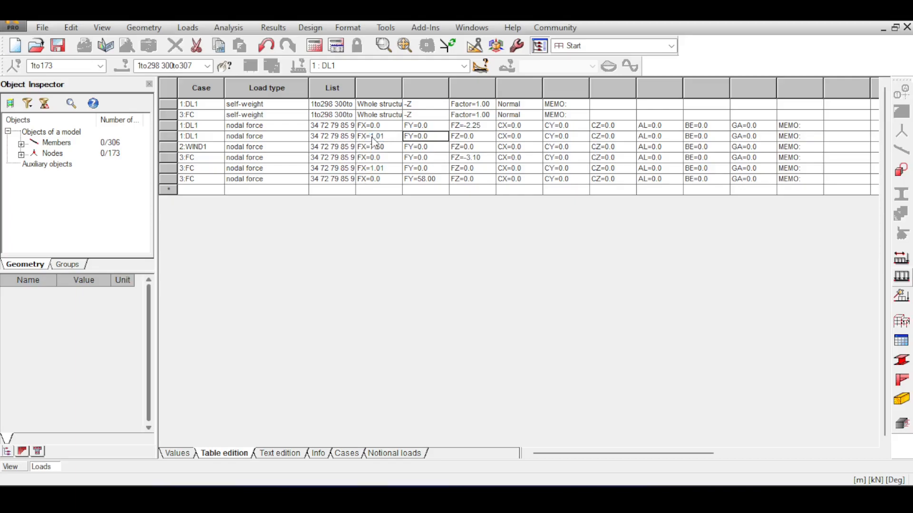
# Set FX of the WIND1 nodal force to 3.75 kN in the load table
pyautogui.click(362, 146)
pyautogui.doubleClick(372, 147)
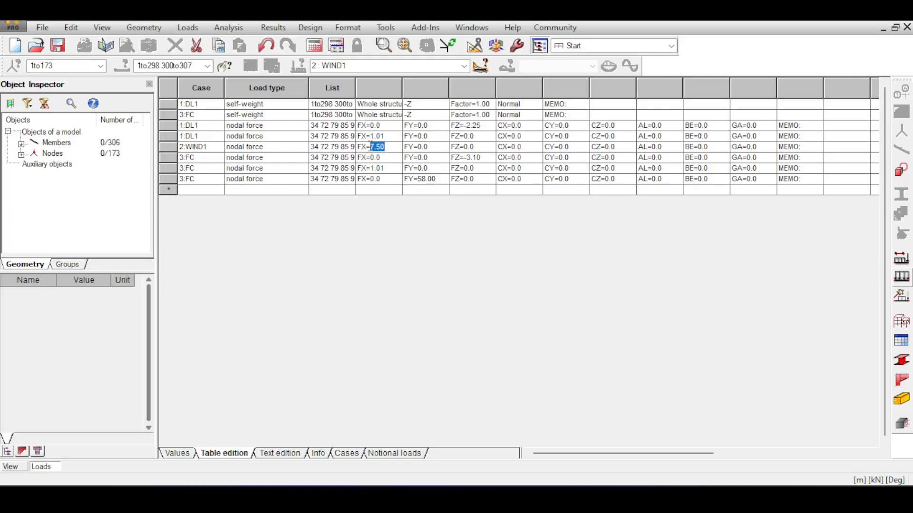
pyautogui.write('1.7')
pyautogui.write('5')
pyautogui.press('Tab')
# Set FZ of the FC vertical nodal force to -1.55 kN in the load table
pyautogui.click(493, 159)
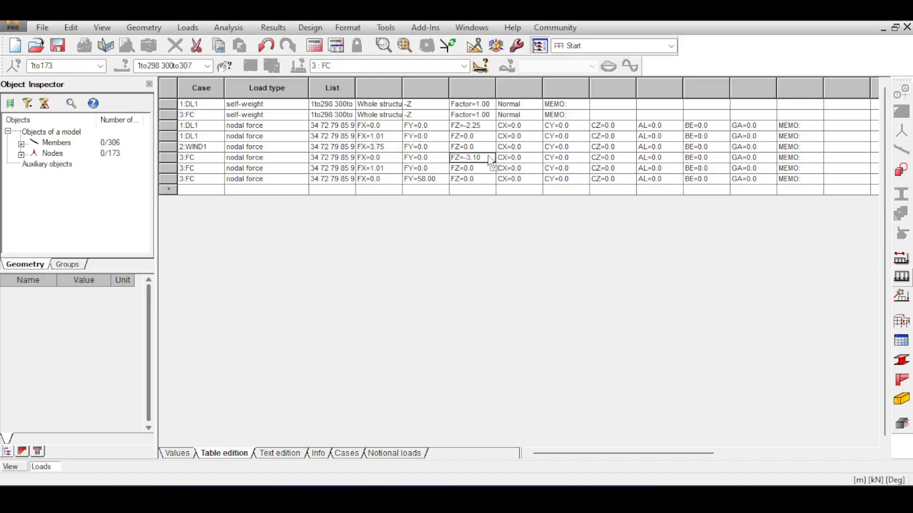
pyautogui.click(483, 156)
pyautogui.moveTo(483, 157); pyautogui.dragTo(468, 158)
pyautogui.press('Tab')
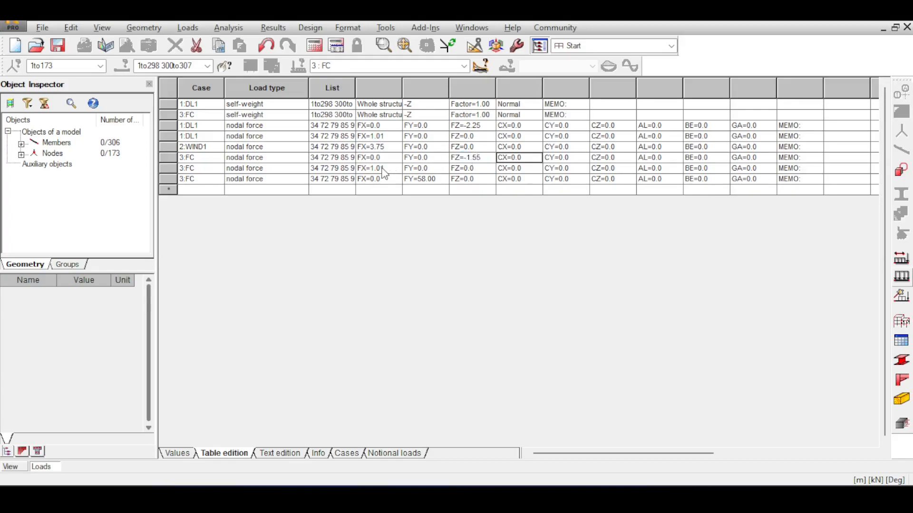
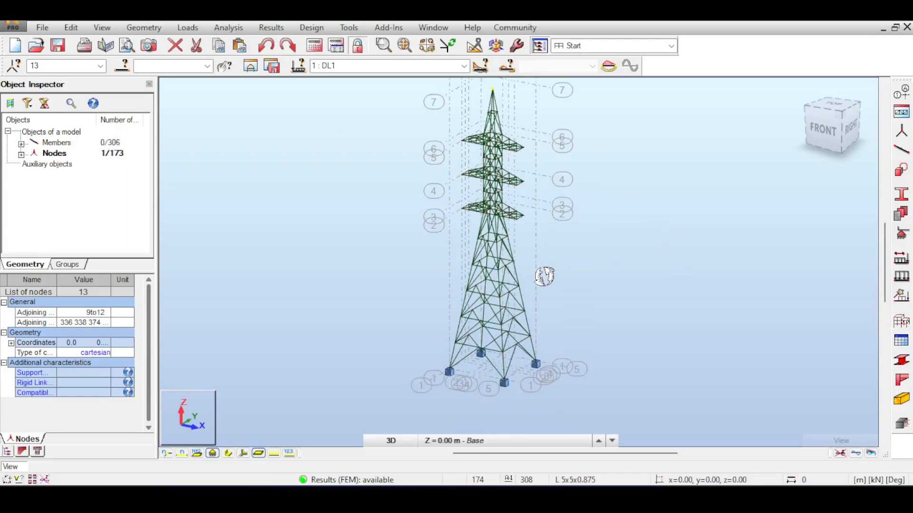
# Clear the node selection and turn on the display of section shapes for the tower members
pyautogui.scroll(2, 731, 178)
pyautogui.rightClick(542, 172)
pyautogui.click(571, 177)
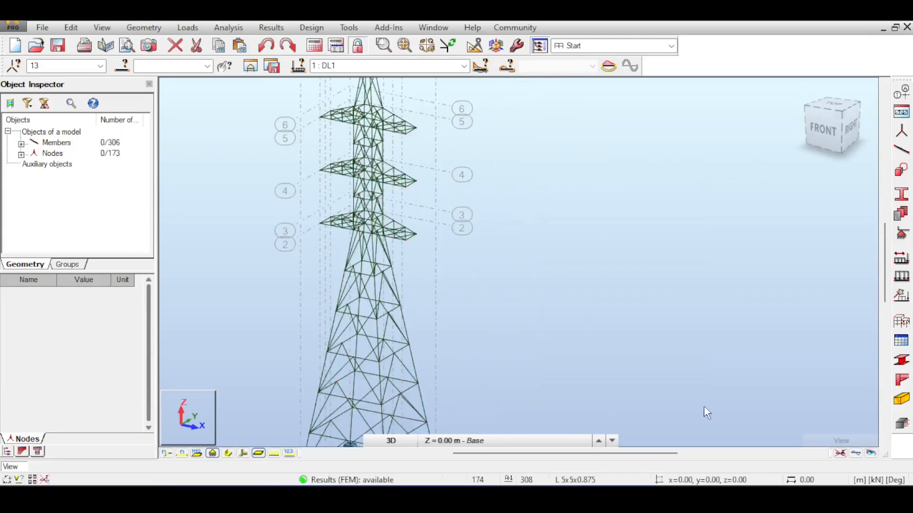
pyautogui.click(227, 455)
pyautogui.scroll(3, 438, 245)
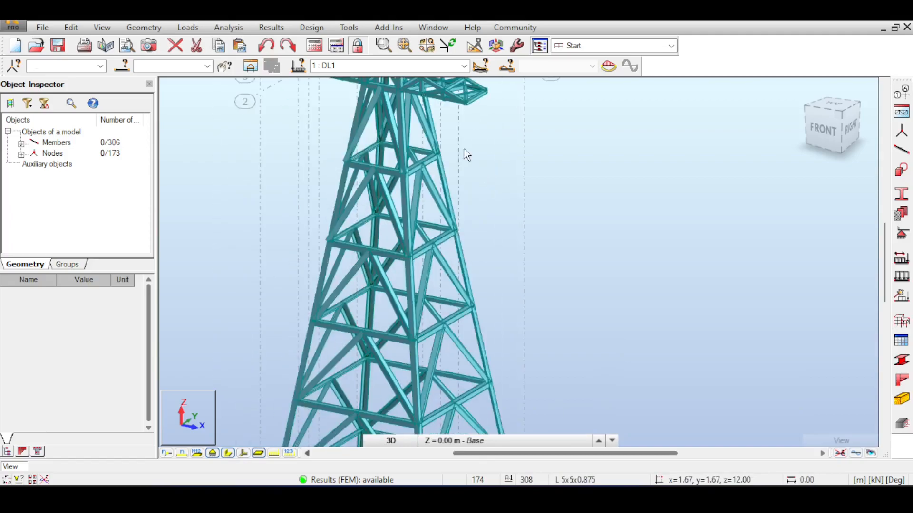
# Select the upper horizontal member on the tower body's right face and examine its joint with the diagonals from the right side
pyautogui.scroll(3, 459, 142)
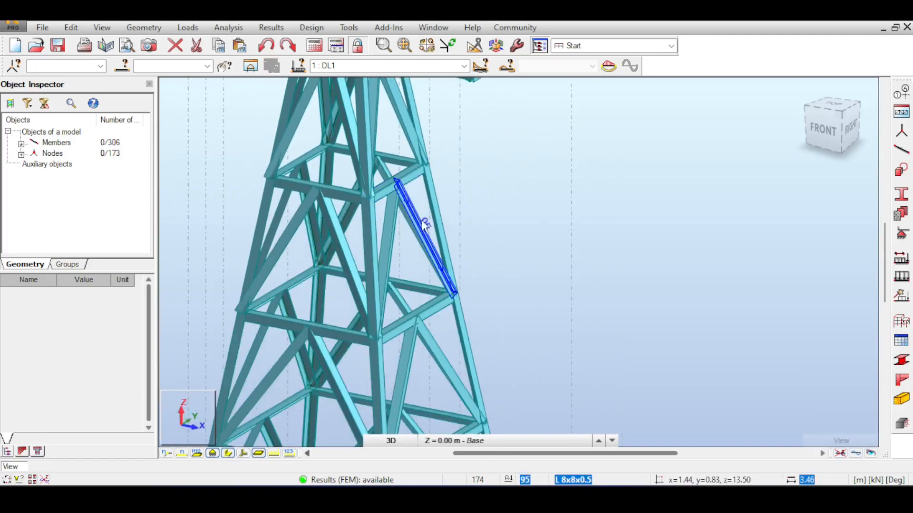
pyautogui.click(434, 225)
pyautogui.scroll(-2, 434, 225)
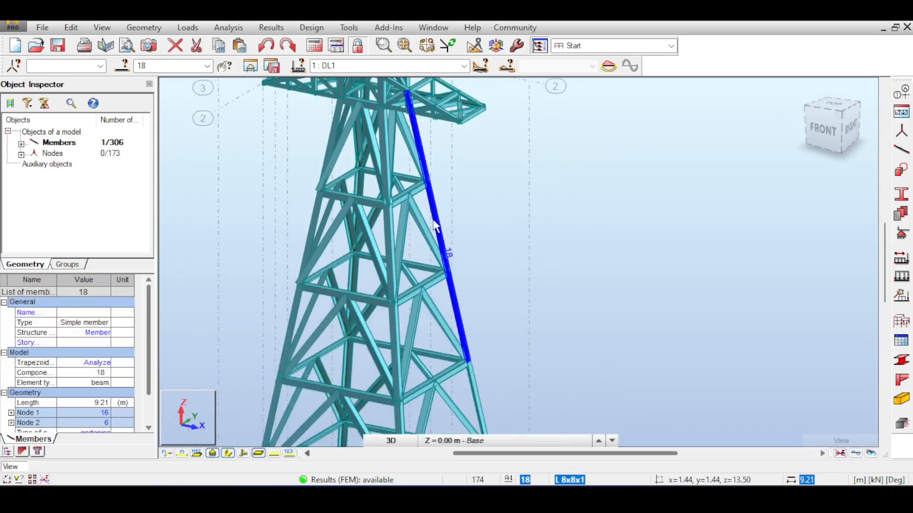
pyautogui.scroll(2, 376, 203)
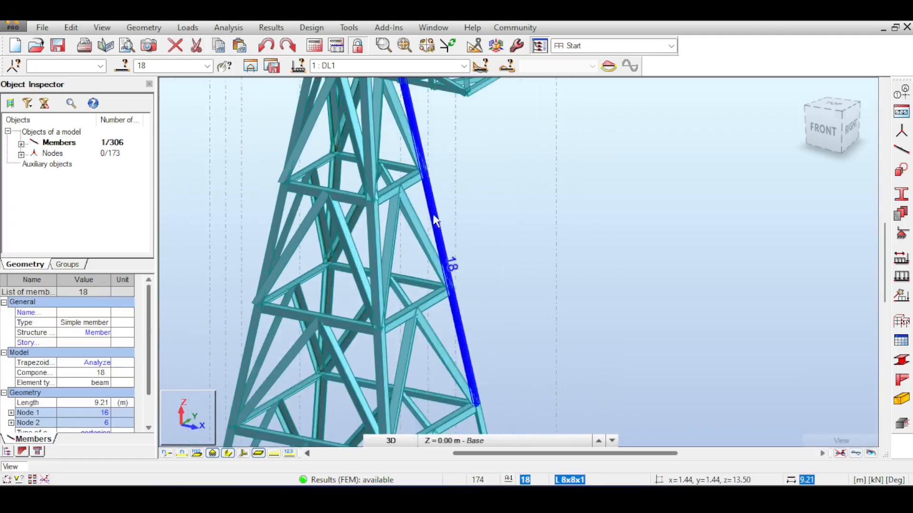
pyautogui.click(415, 188)
pyautogui.scroll(2, 415, 188)
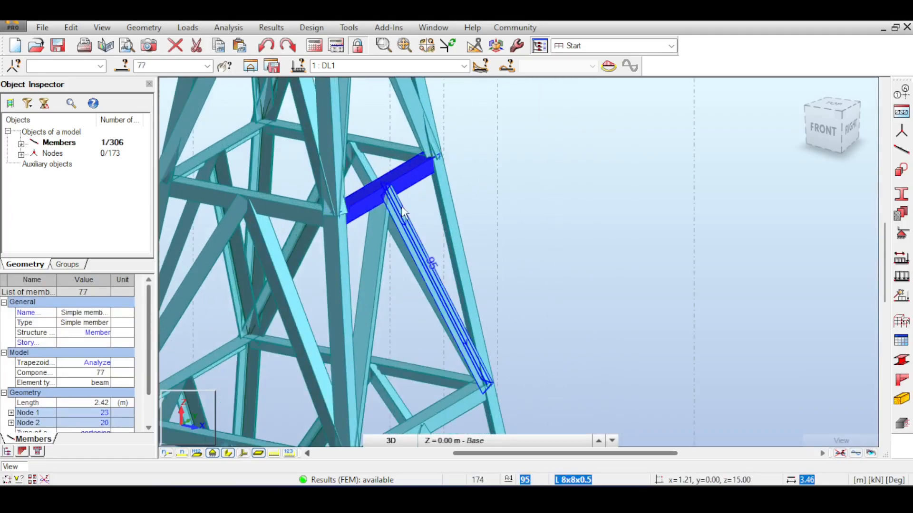
pyautogui.click(849, 127)
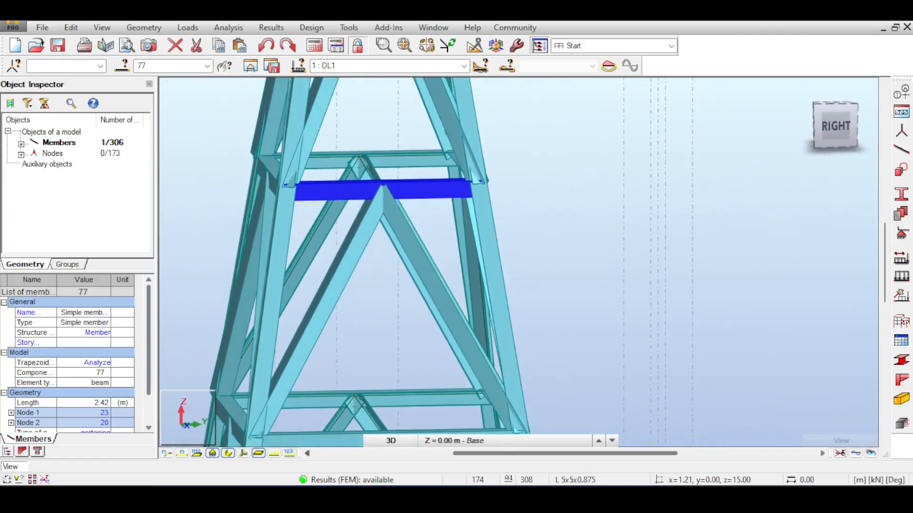
pyautogui.scroll(3, 494, 165)
pyautogui.scroll(2, 440, 213)
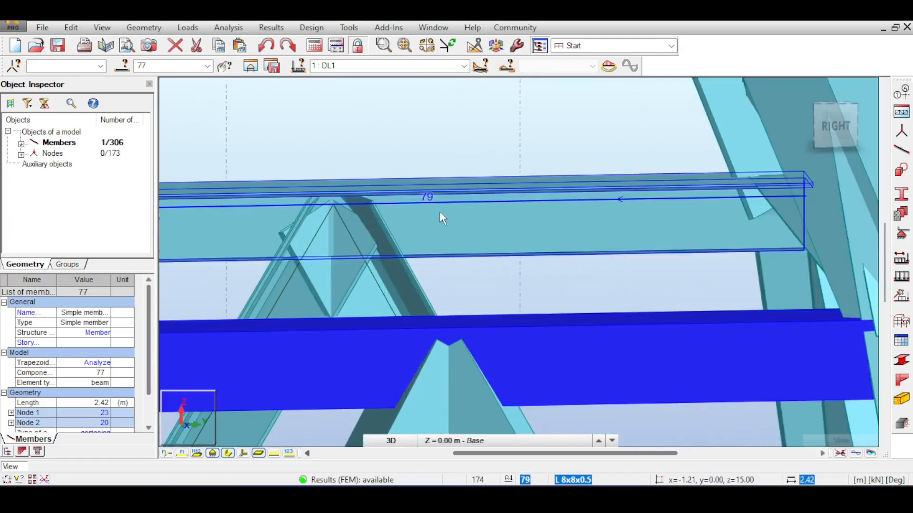
pyautogui.scroll(-3, 439, 214)
pyautogui.scroll(-3, 438, 211)
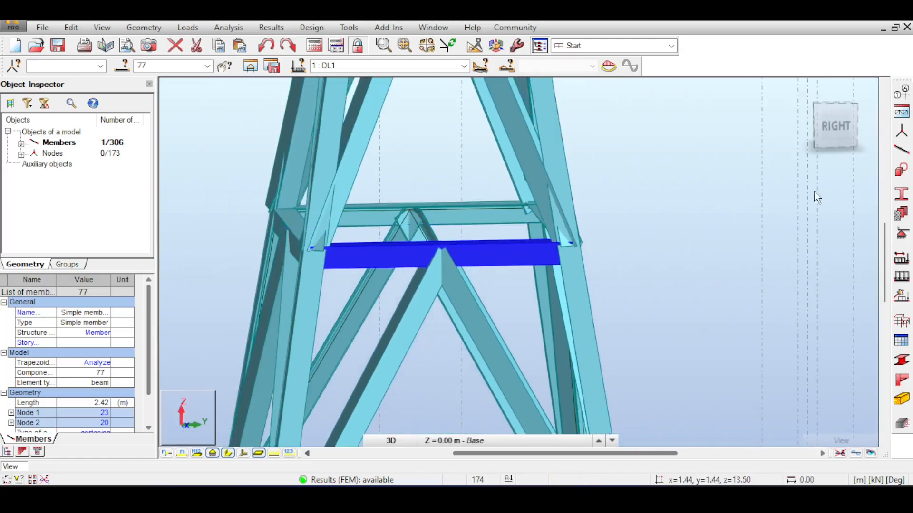
# Return to an isometric view and examine how the horizontal member connects to the legs and diagonals of the tower body
pyautogui.click(832, 129)
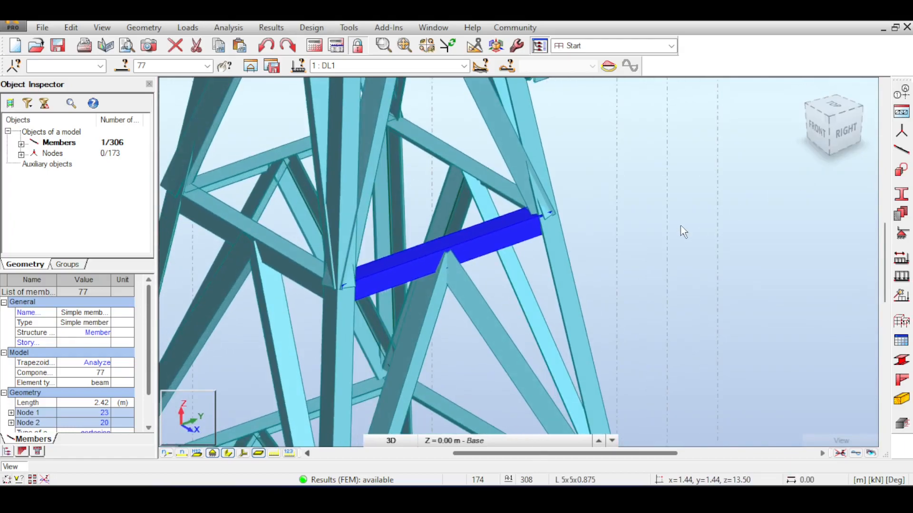
pyautogui.click(629, 246)
pyautogui.scroll(-1, 629, 246)
pyautogui.scroll(-3, 423, 262)
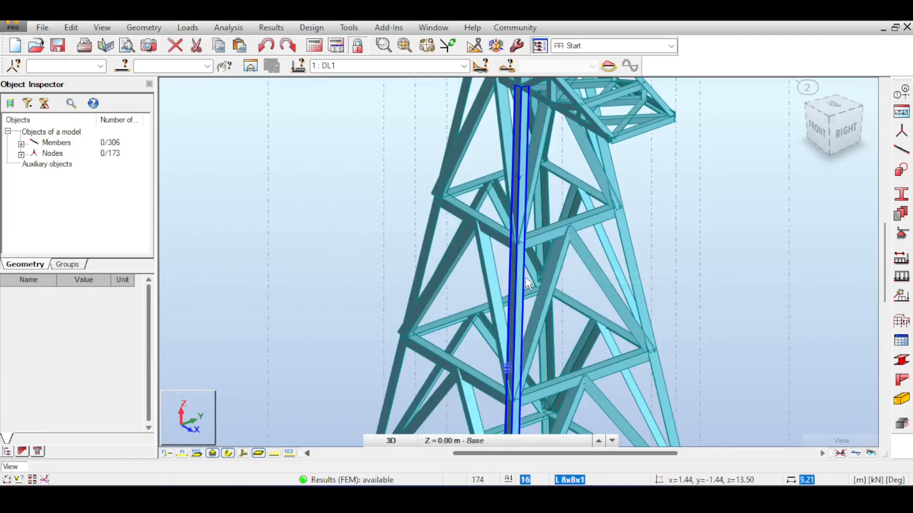
pyautogui.click(544, 229)
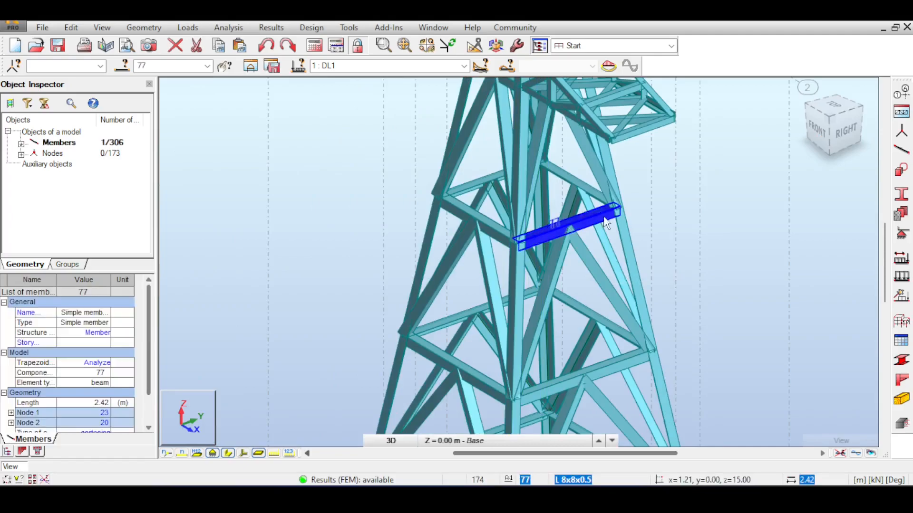
pyautogui.click(720, 197)
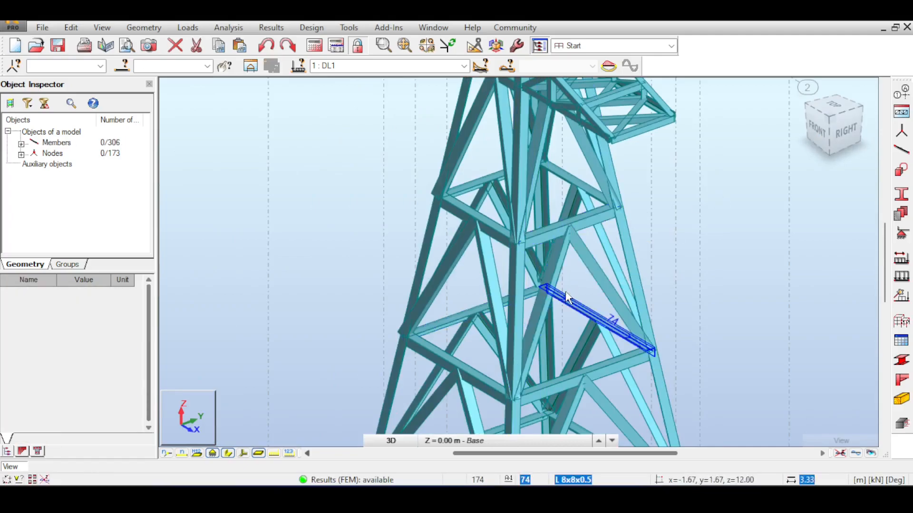
# Run the structural calculation of the transmission tower model
pyautogui.click(826, 129)
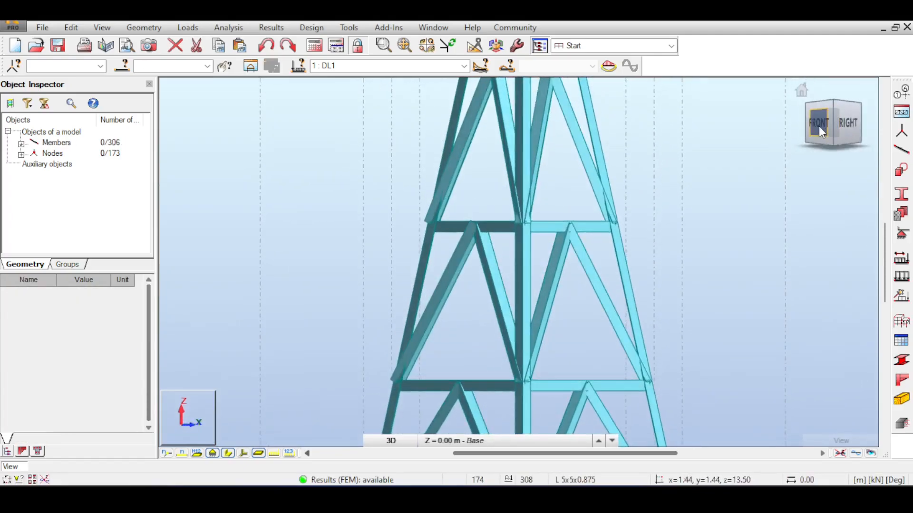
pyautogui.click(818, 126)
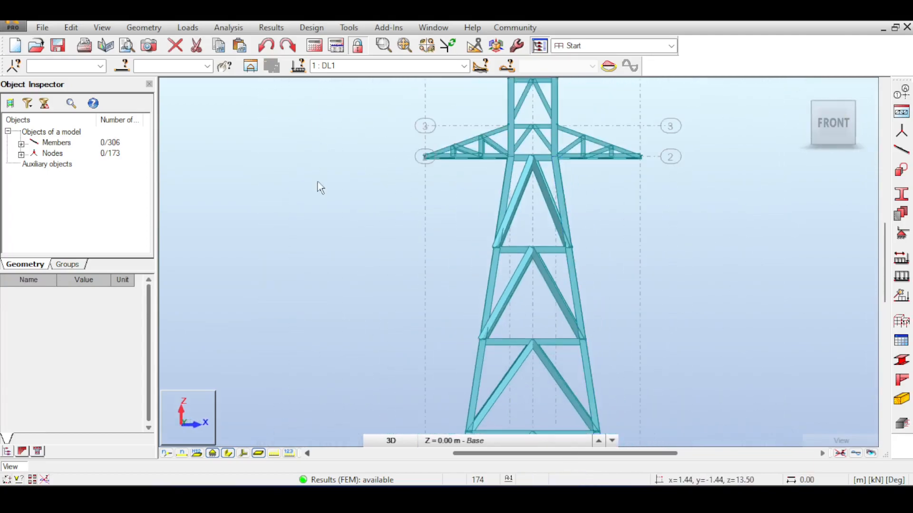
pyautogui.click(314, 46)
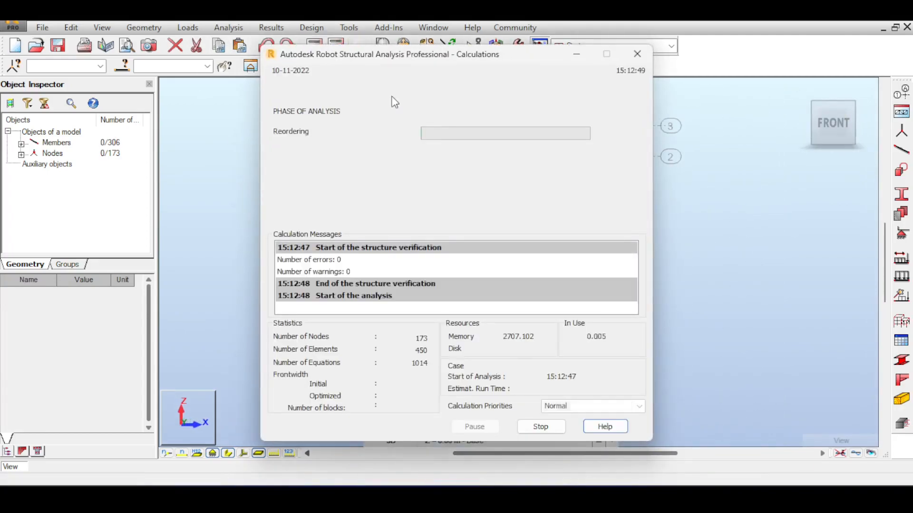
pyautogui.keyDown('shift'); pyautogui.moveTo(604, 271); pyautogui.dragTo(551, 288, button='middle'); pyautogui.keyUp('shift')
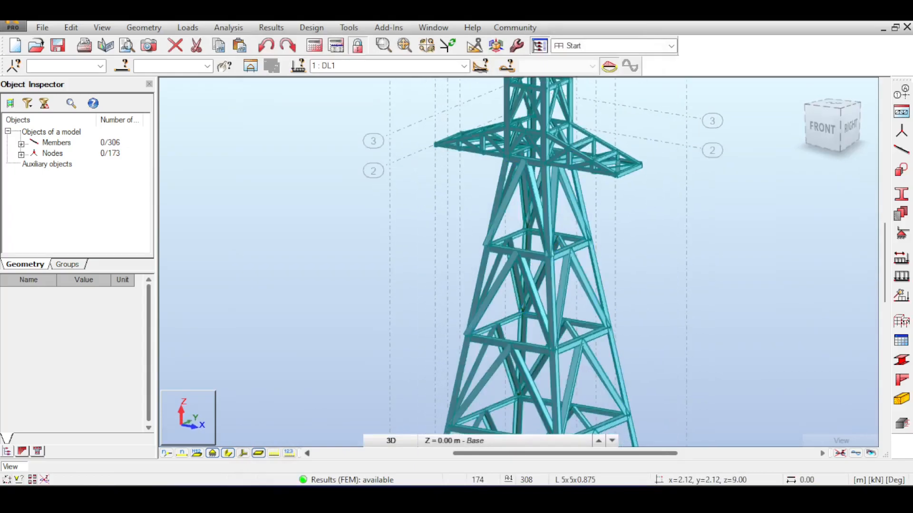
pyautogui.moveTo(712, 329); pyautogui.dragTo(661, 319, button='middle')
# Display the My Moment diagram on the tower members for load case DL1
pyautogui.click(304, 28)
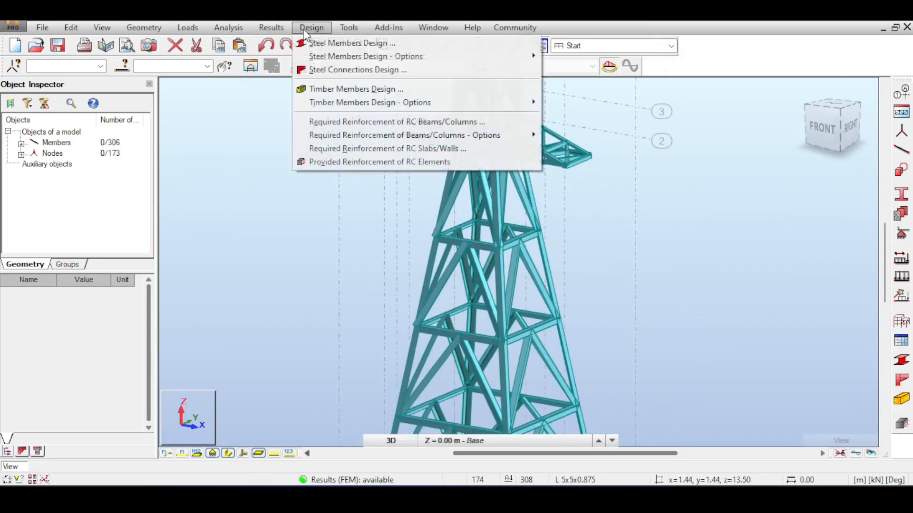
pyautogui.moveTo(271, 27)
pyautogui.click(279, 75)
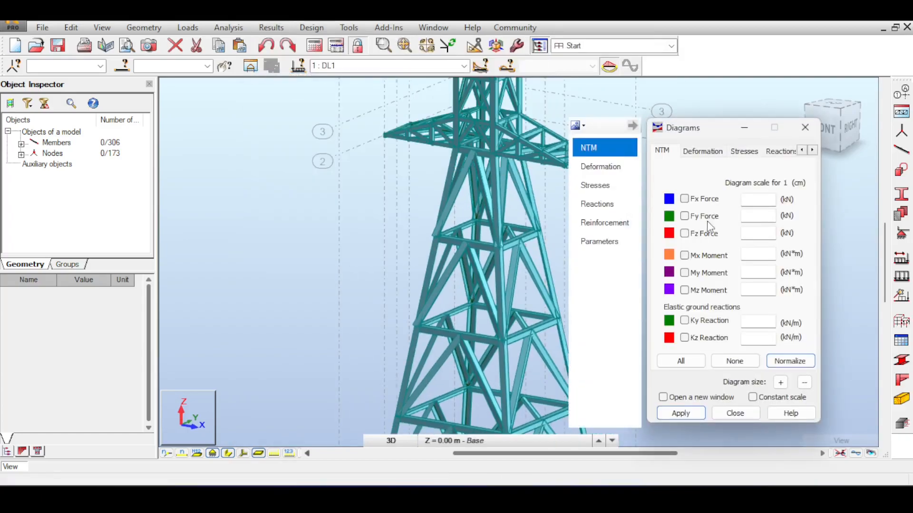
pyautogui.click(685, 273)
pyautogui.click(680, 413)
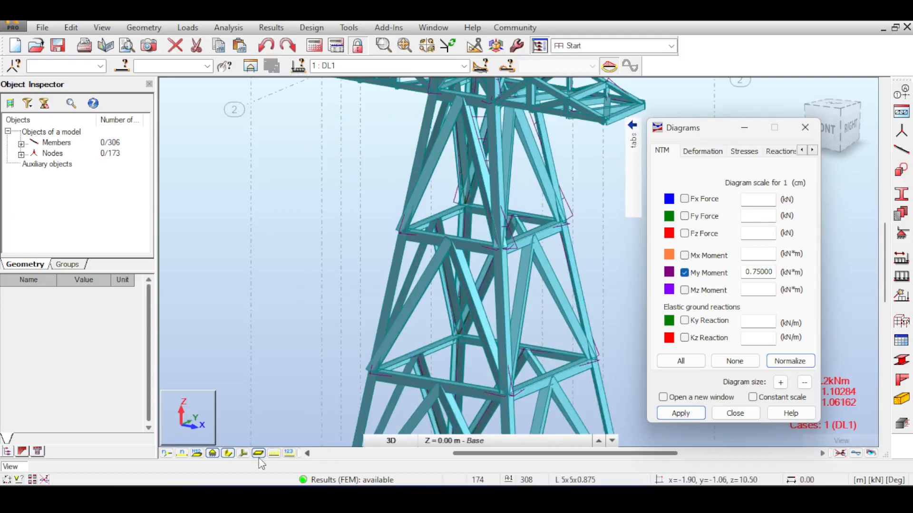
# Examine the My moment diagrams along the tower with section shapes hidden, and turn the diagrams off
pyautogui.click(229, 454)
pyautogui.scroll(2, 546, 269)
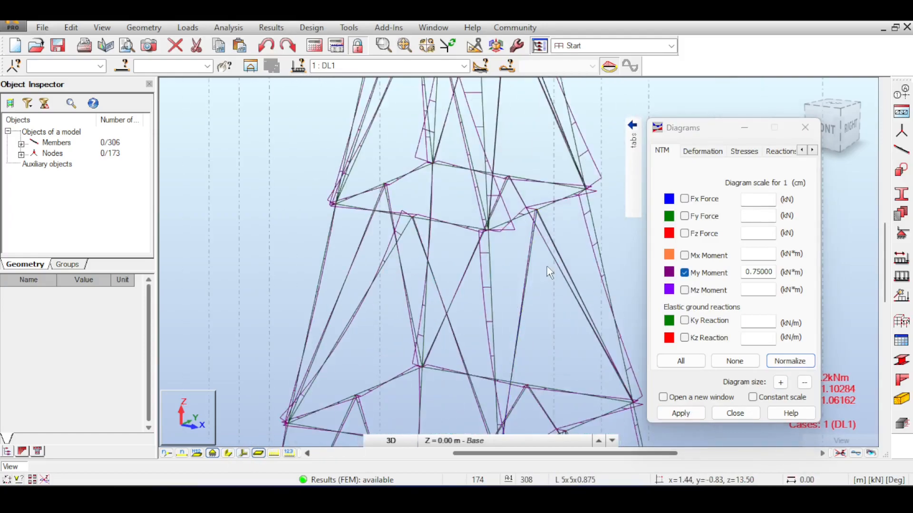
pyautogui.scroll(-3, 546, 266)
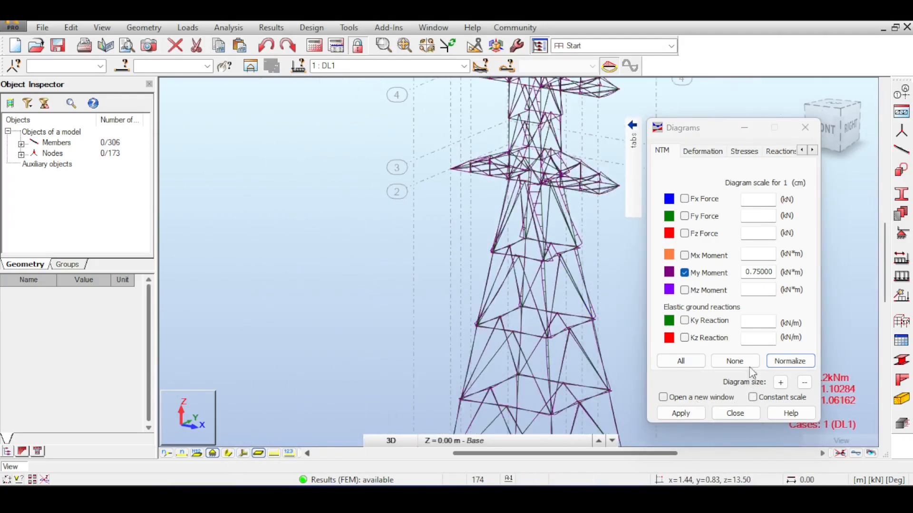
pyautogui.moveTo(557, 186); pyautogui.dragTo(550, 229, button='middle')
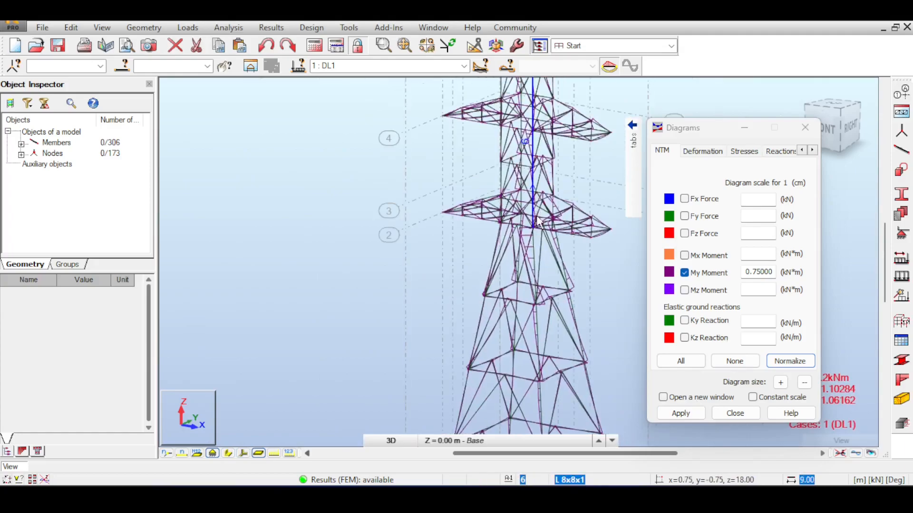
pyautogui.click(734, 414)
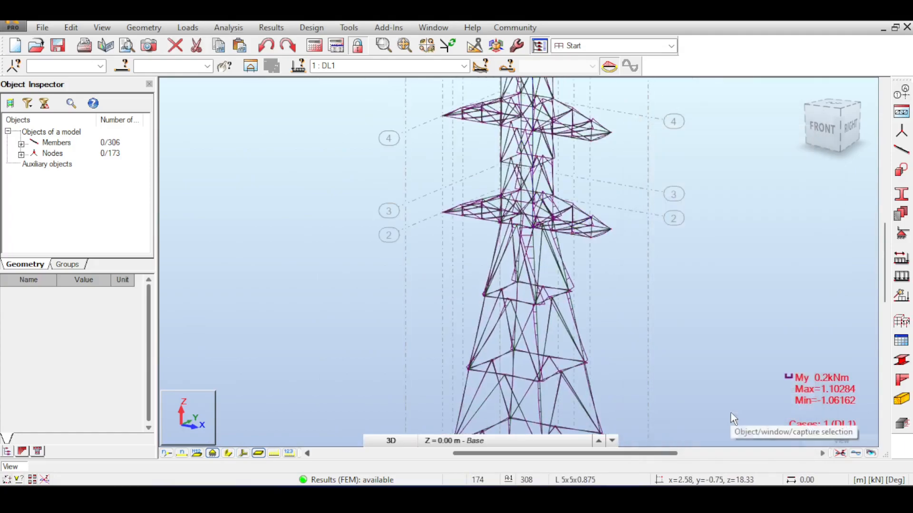
pyautogui.scroll(-2, 815, 298)
pyautogui.click(824, 139)
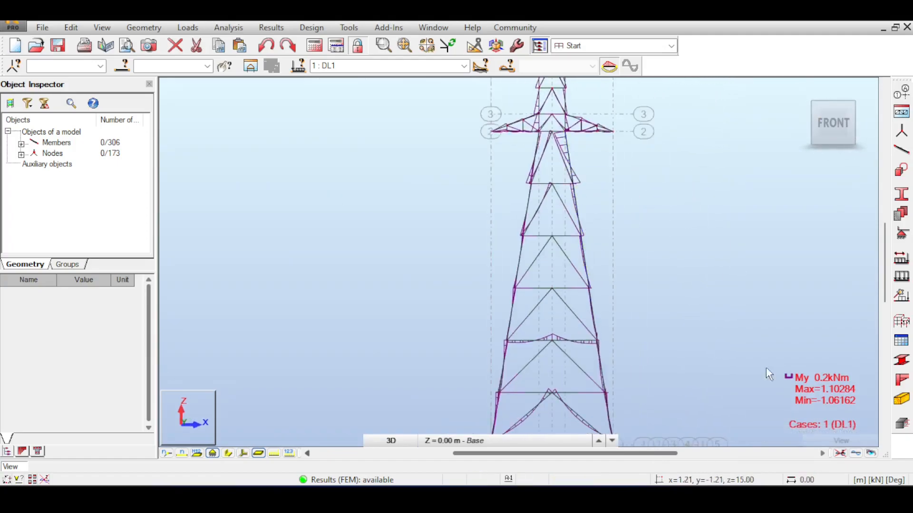
pyautogui.click(840, 453)
pyautogui.scroll(2, 600, 148)
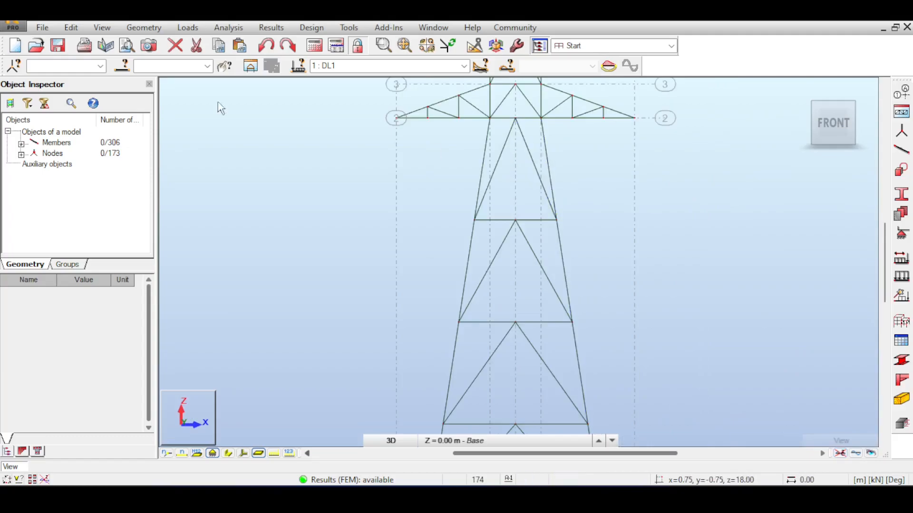
pyautogui.click(126, 68)
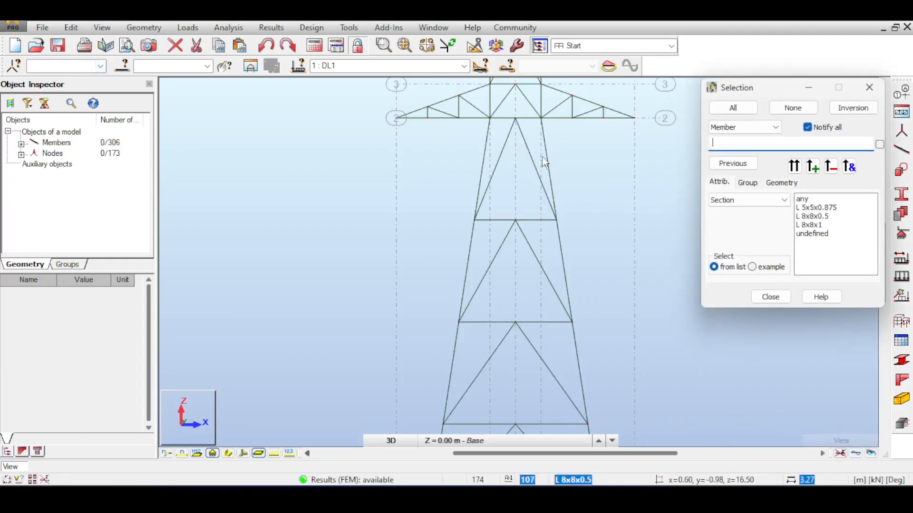
pyautogui.click(807, 217)
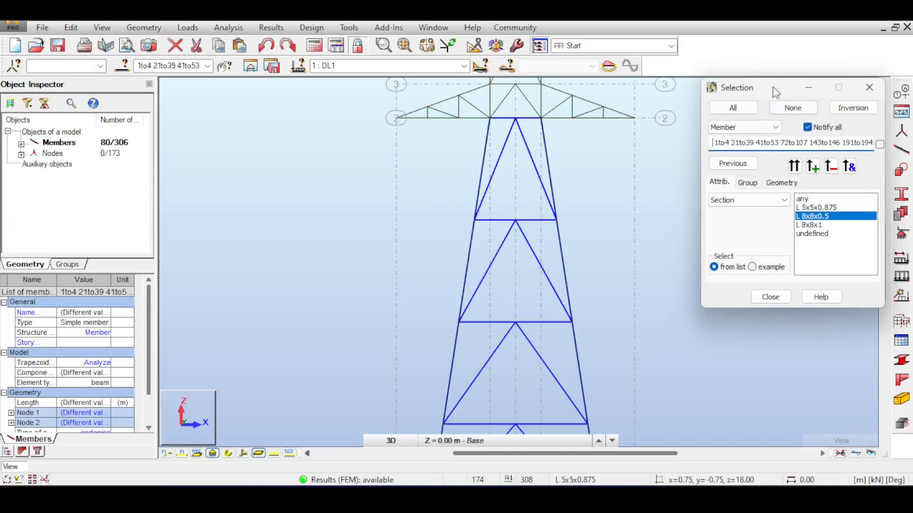
pyautogui.moveTo(777, 95); pyautogui.dragTo(789, 188)
# Select the bracing diagonals of the tower body on all its faces, from the base panels up to those between the cross-arms
pyautogui.moveTo(834, 116); pyautogui.dragTo(705, 124)
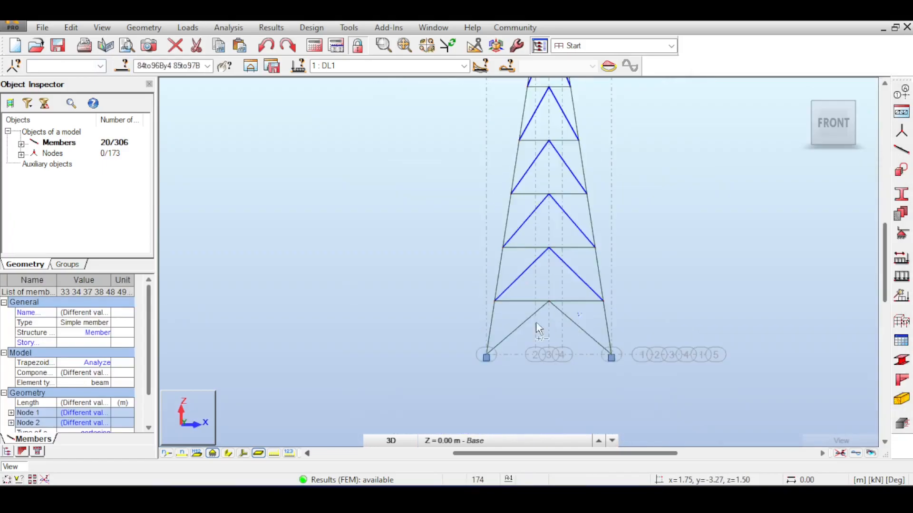
pyautogui.keyDown('ctrl'); pyautogui.moveTo(532, 329); pyautogui.dragTo(533, 330); pyautogui.keyUp('ctrl')
pyautogui.moveTo(835, 125); pyautogui.dragTo(759, 128)
pyautogui.click(845, 122)
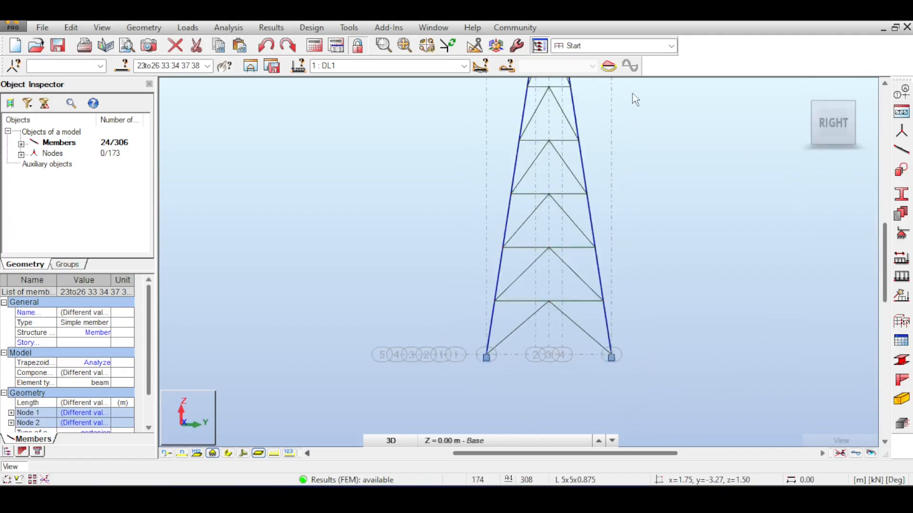
pyautogui.scroll(3, 551, 143)
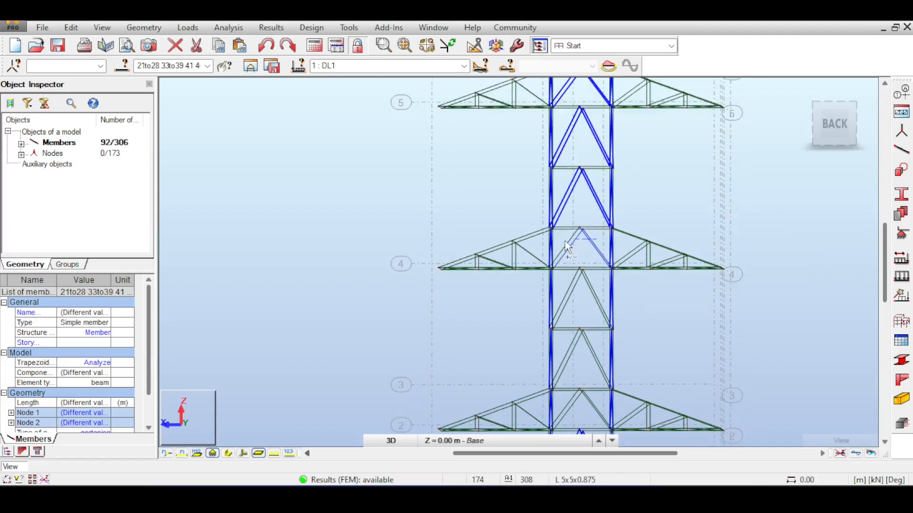
pyautogui.moveTo(589, 276); pyautogui.dragTo(588, 171, button='middle')
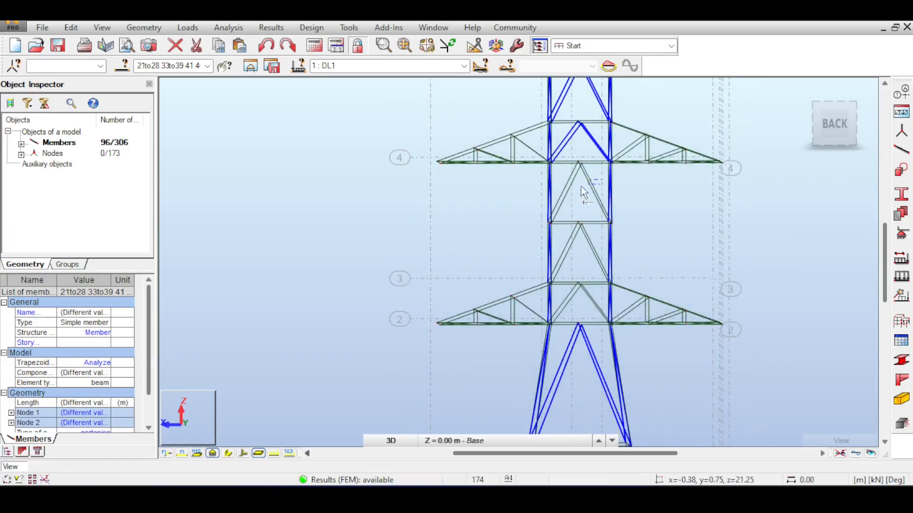
pyautogui.moveTo(566, 195); pyautogui.dragTo(565, 196)
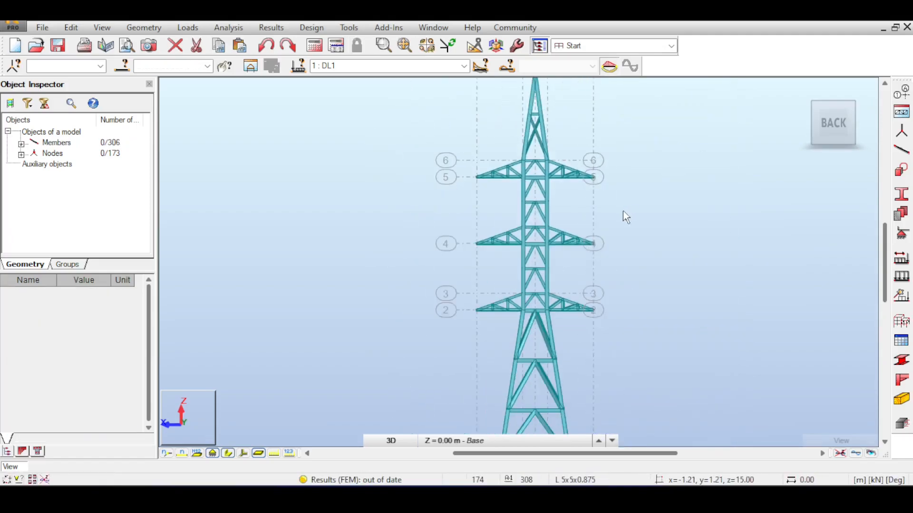
# Select the diagonals between levels 5 and 6 and save the tower body's diagonals as a member group
pyautogui.scroll(4, 489, 180)
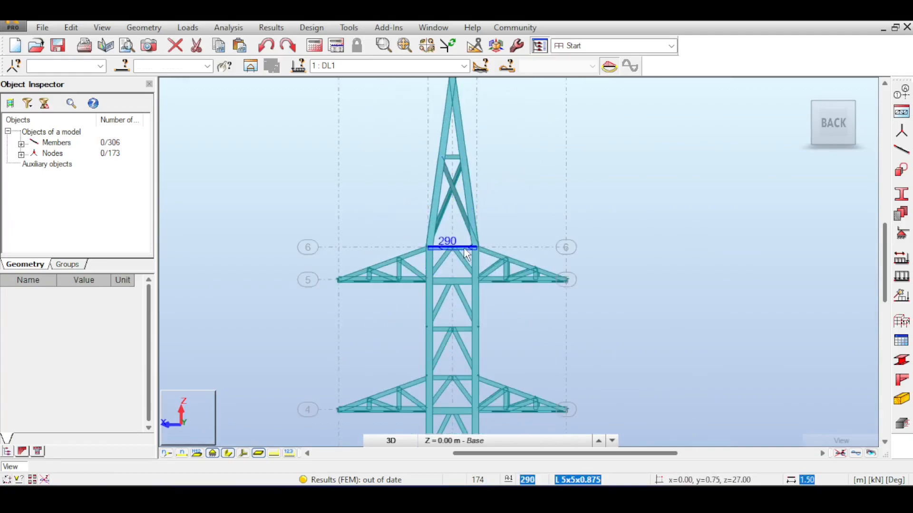
pyautogui.scroll(2, 467, 262)
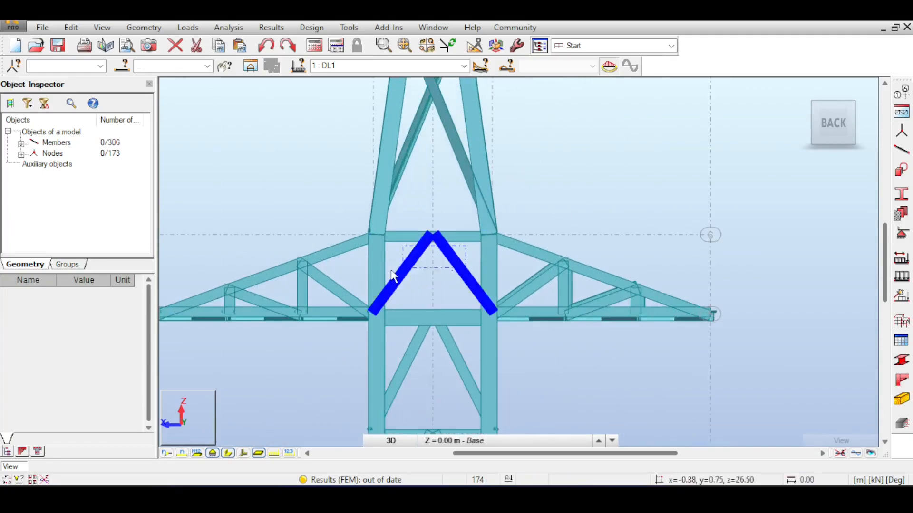
pyautogui.moveTo(408, 274); pyautogui.dragTo(409, 275)
pyautogui.scroll(-4, 452, 281)
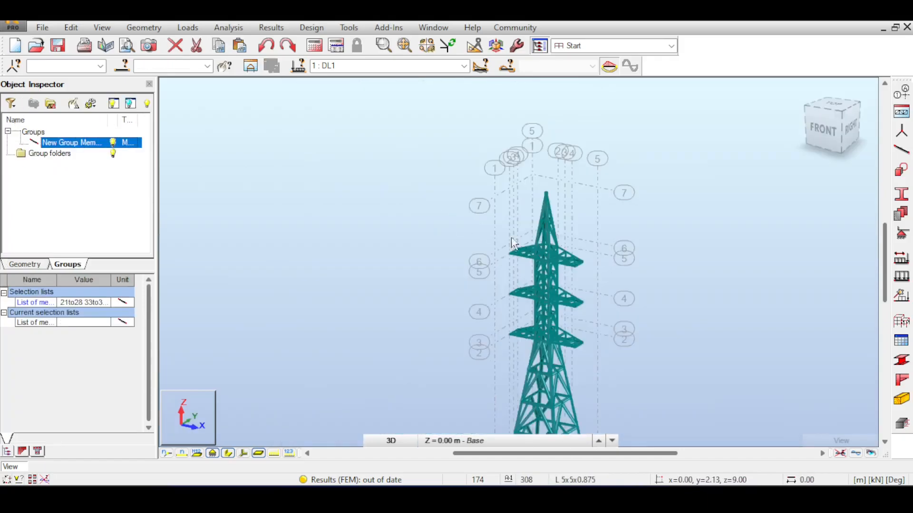
# Select the grouped bracing members and define them as truss members on which only axial forces act
pyautogui.moveTo(518, 236); pyautogui.dragTo(458, 193, button='middle')
pyautogui.doubleClick(59, 143)
pyautogui.scroll(3, 507, 223)
pyautogui.scroll(-1, 506, 223)
pyautogui.click(158, 27)
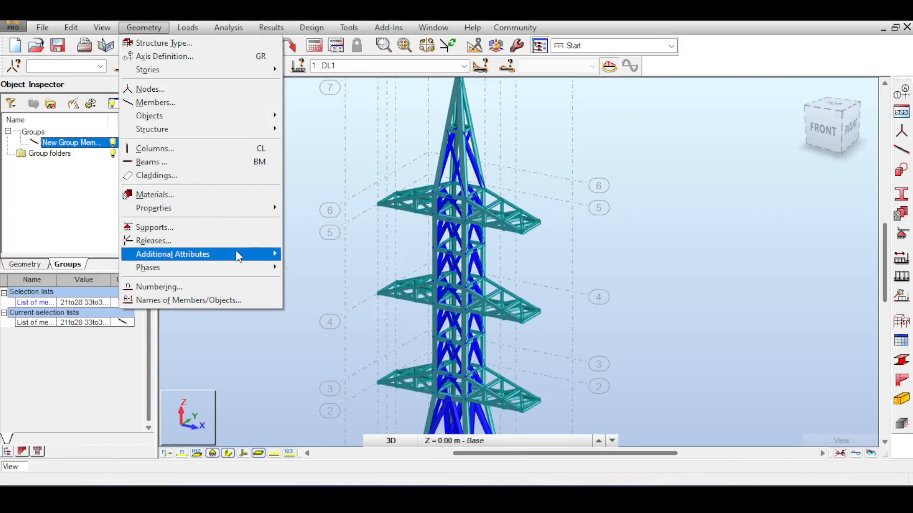
pyautogui.moveTo(238, 255)
pyautogui.click(359, 321)
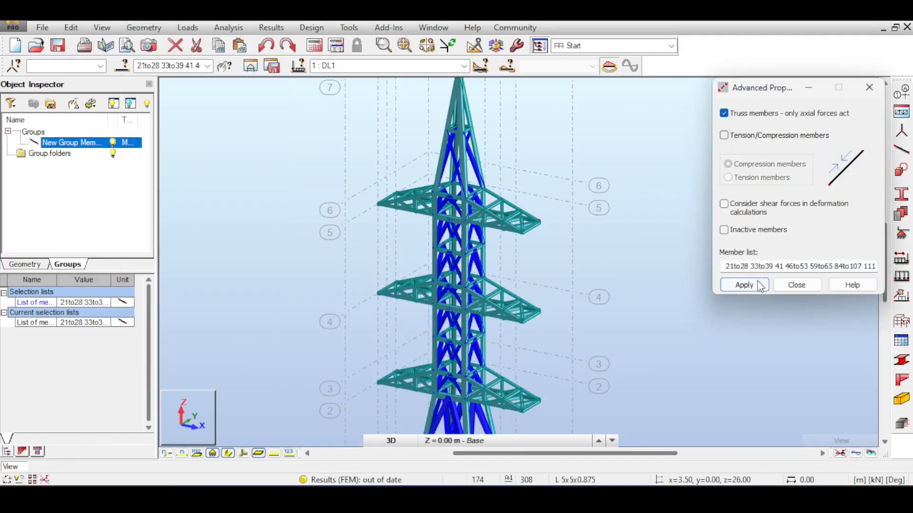
pyautogui.click(744, 285)
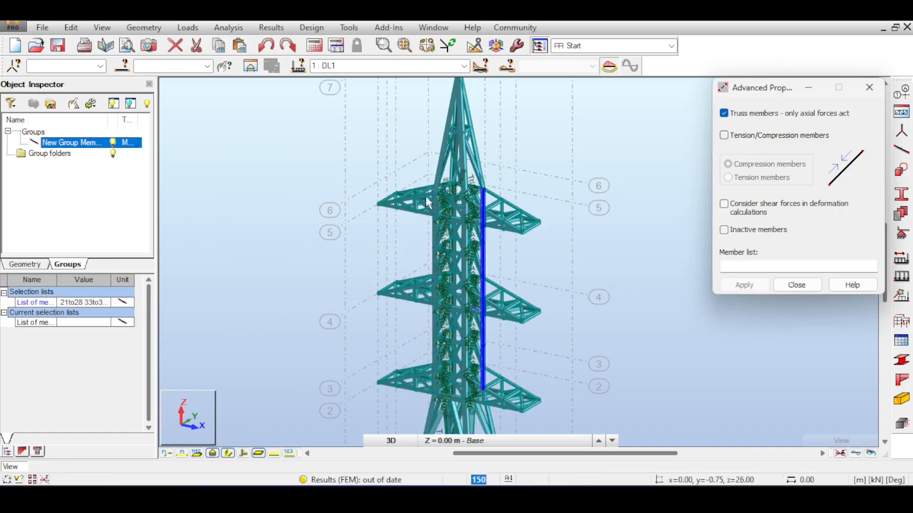
pyautogui.scroll(1, 470, 156)
pyautogui.click(807, 287)
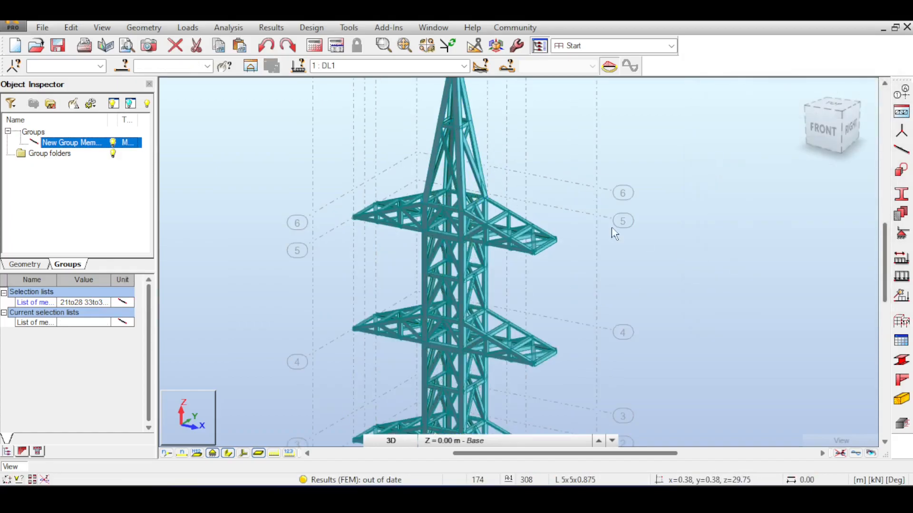
# Make WIND1 the current load case and recalculate the structure
pyautogui.scroll(-2, 611, 230)
pyautogui.click(451, 63)
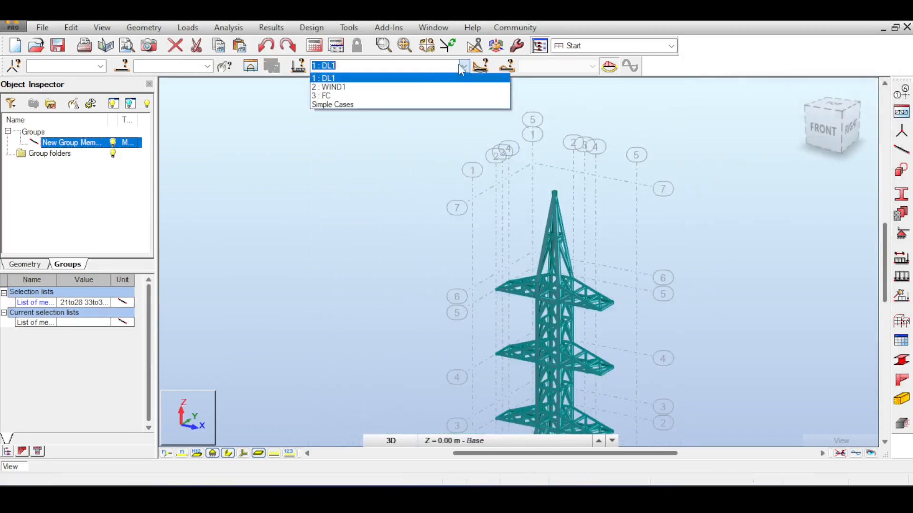
pyautogui.click(426, 85)
pyautogui.scroll(-2, 513, 167)
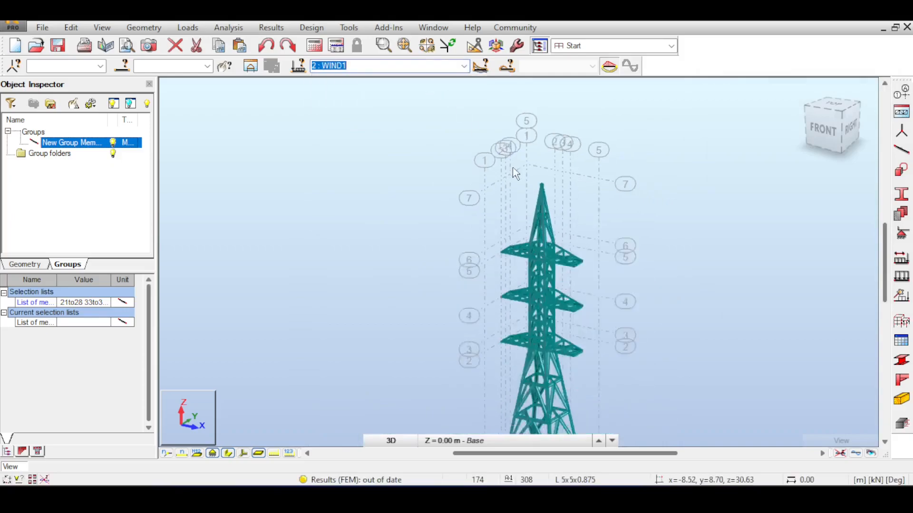
pyautogui.moveTo(523, 170); pyautogui.dragTo(475, 122, button='middle')
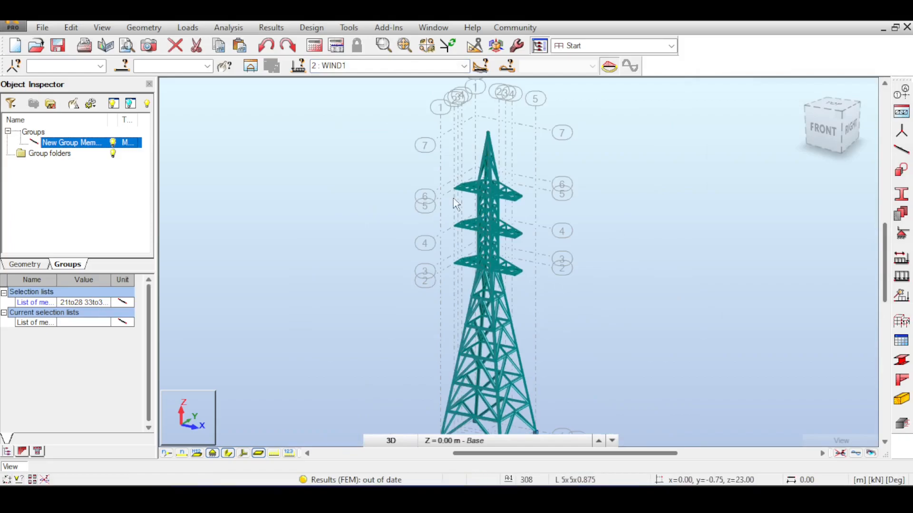
pyautogui.scroll(-1, 506, 188)
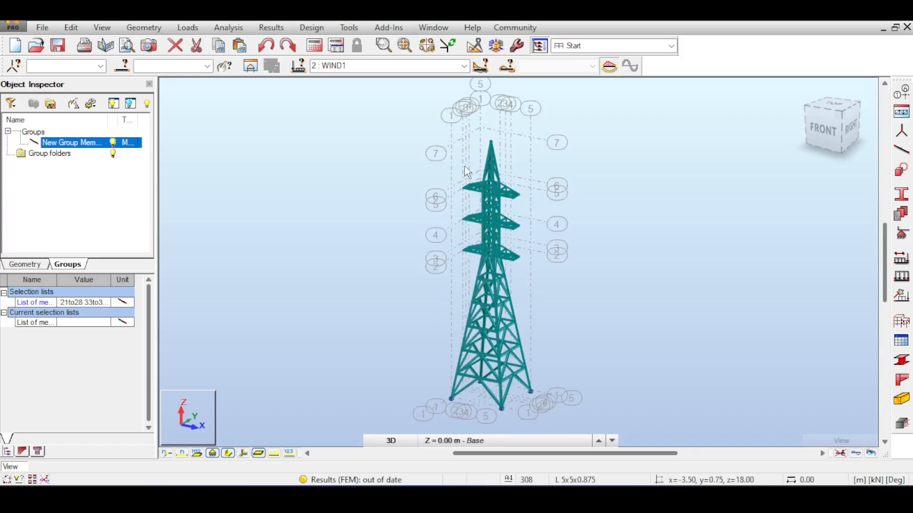
pyautogui.scroll(1, 665, 307)
pyautogui.click(314, 46)
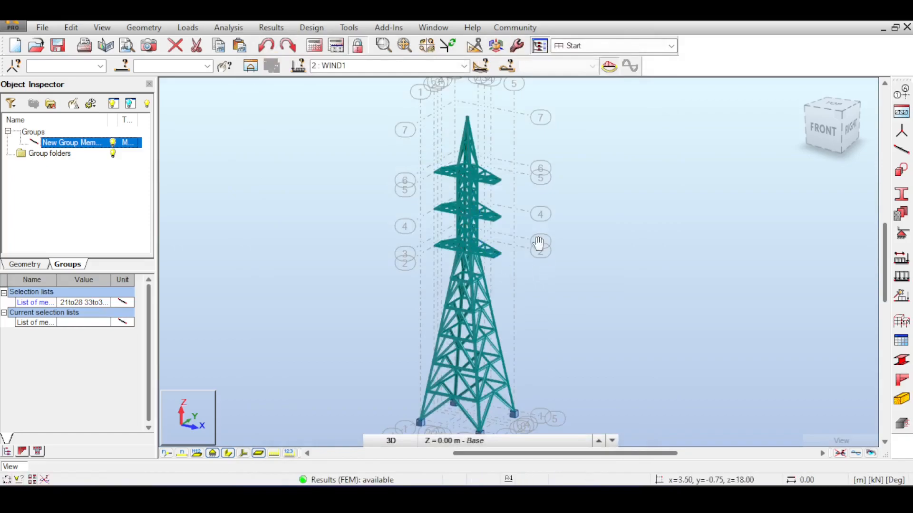
pyautogui.moveTo(544, 256); pyautogui.dragTo(529, 215, button='middle')
# Check the tower's deformation under WIND1, and display and inspect the My moment diagram on the bare member lines
pyautogui.click(856, 454)
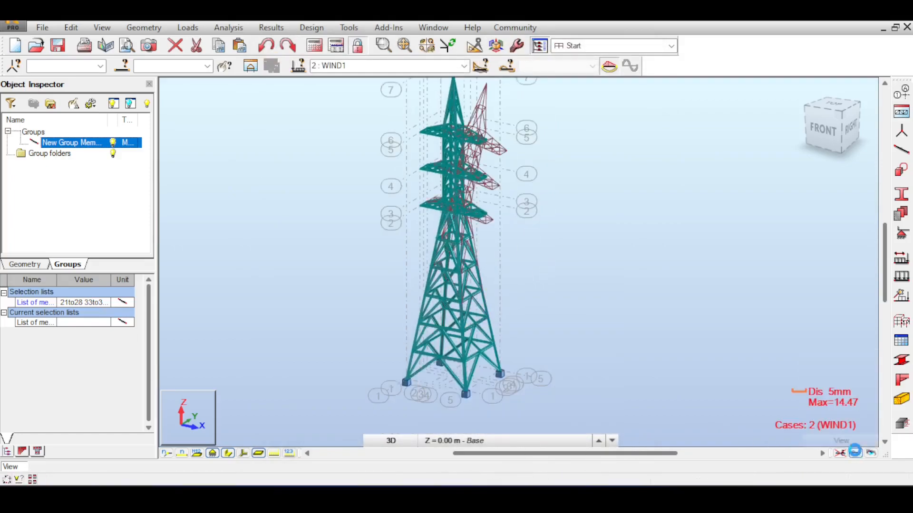
pyautogui.click(856, 453)
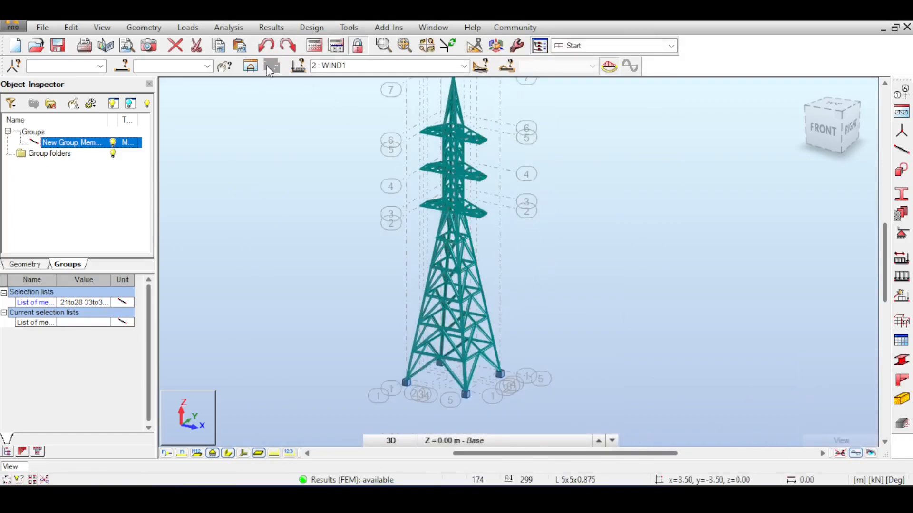
pyautogui.click(263, 29)
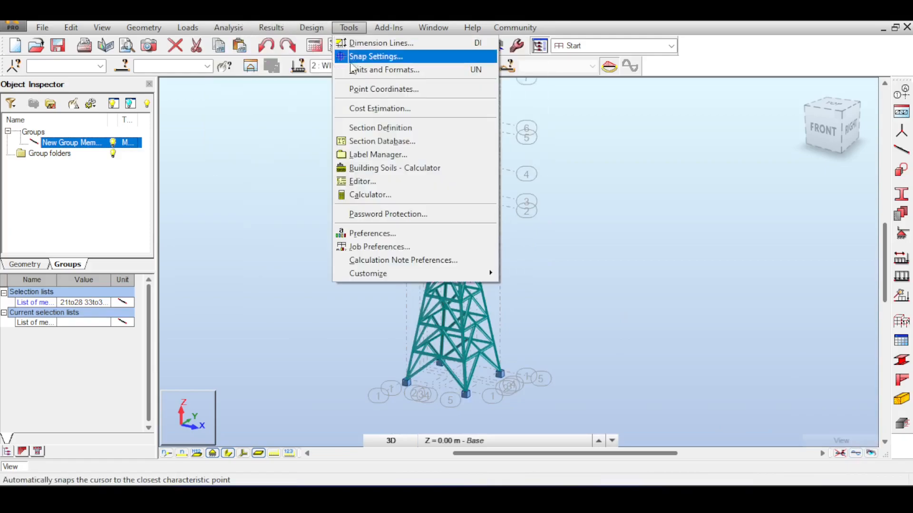
pyautogui.moveTo(283, 29)
pyautogui.click(304, 77)
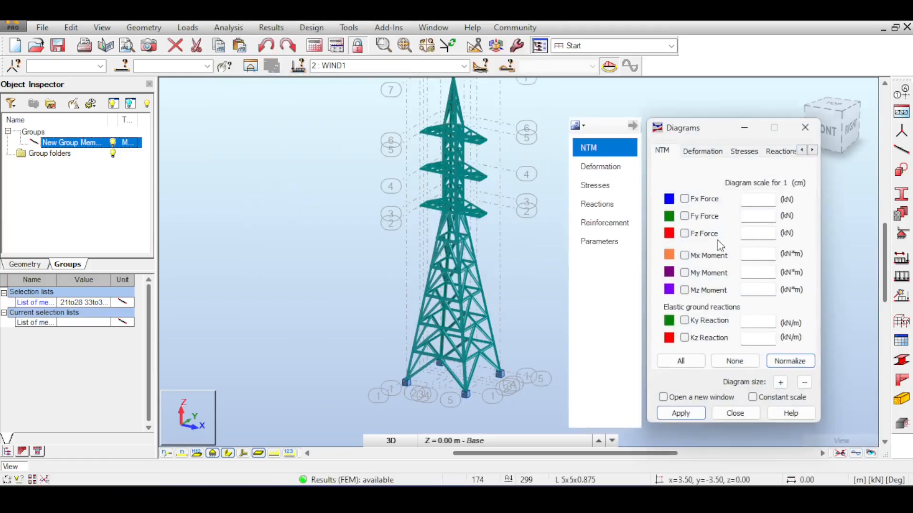
pyautogui.click(690, 413)
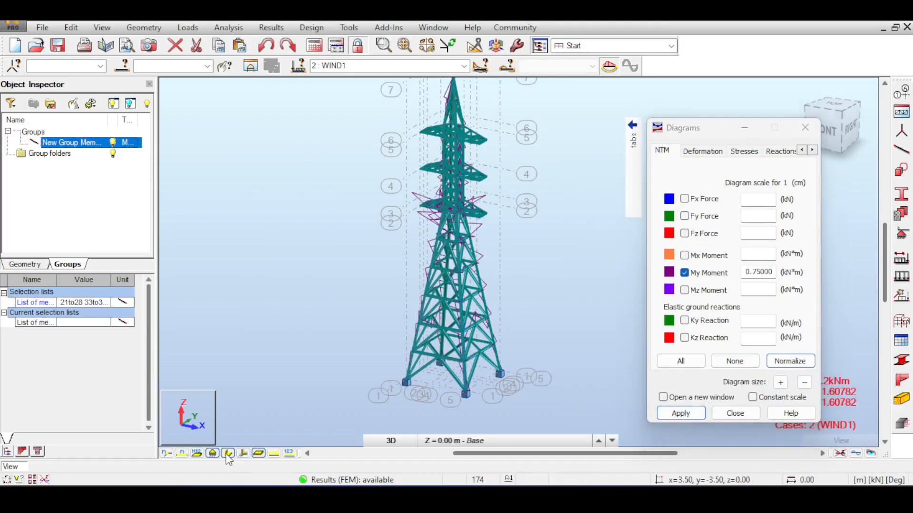
pyautogui.scroll(6, 486, 303)
pyautogui.scroll(-2, 485, 303)
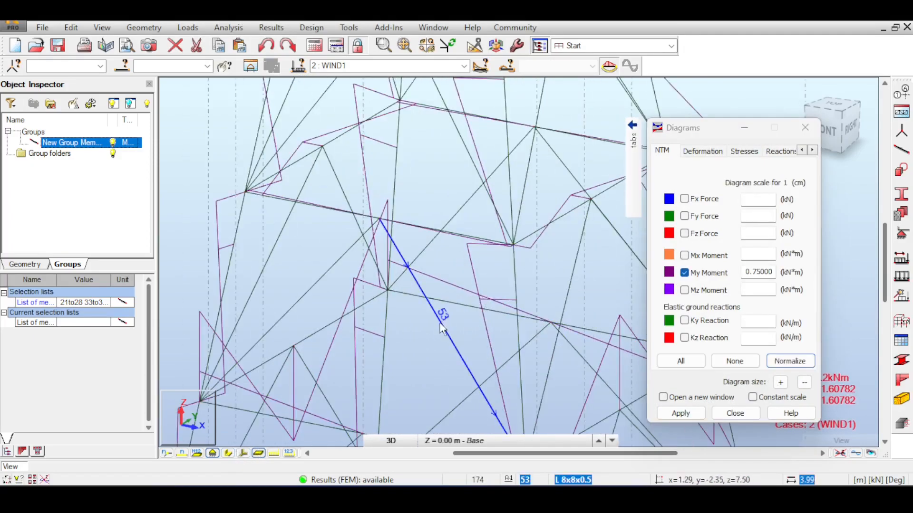
pyautogui.scroll(-3, 440, 332)
# Display the Fx force diagram in place of My, examine it over the tower, and clear all diagrams
pyautogui.click(684, 272)
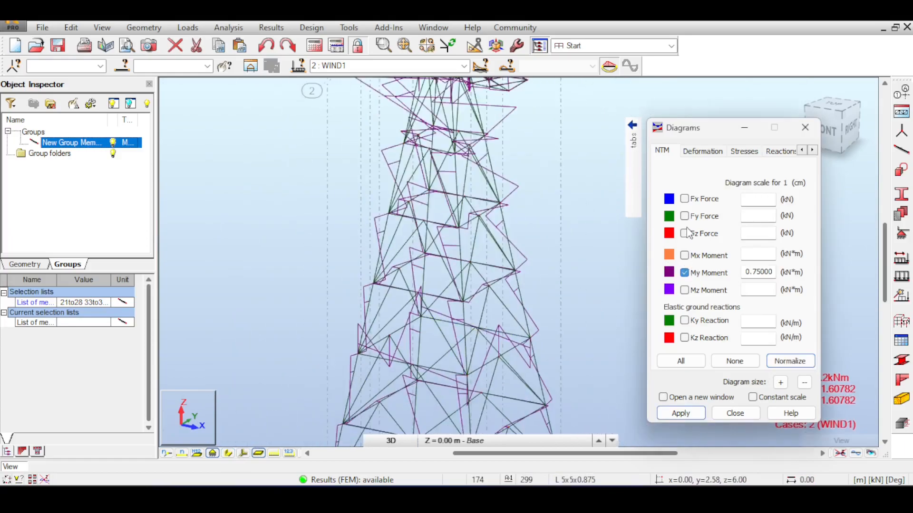
pyautogui.click(688, 412)
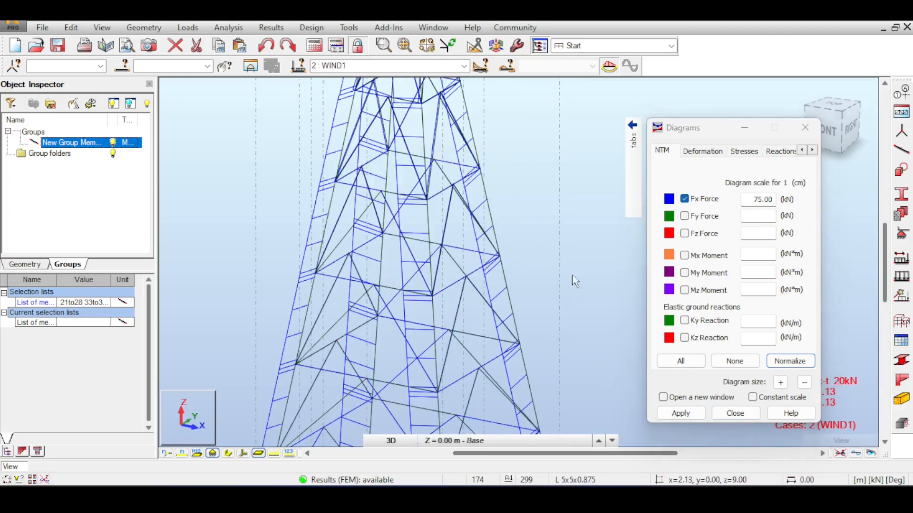
pyautogui.scroll(-4, 555, 196)
pyautogui.moveTo(565, 151); pyautogui.dragTo(565, 244, button='middle')
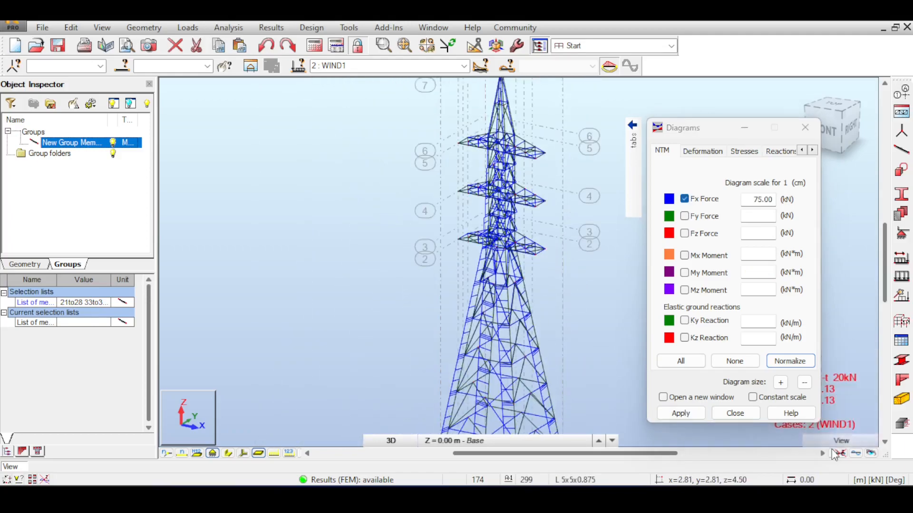
pyautogui.click(734, 361)
# Show the members' section shapes and examine the bracing of the top cross-arm up close
pyautogui.scroll(3, 484, 158)
pyautogui.scroll(2, 522, 197)
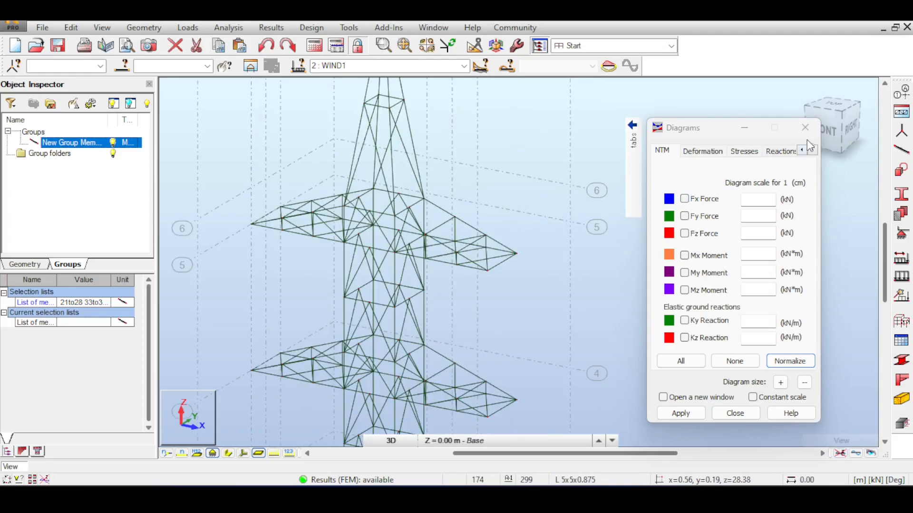
pyautogui.click(834, 125)
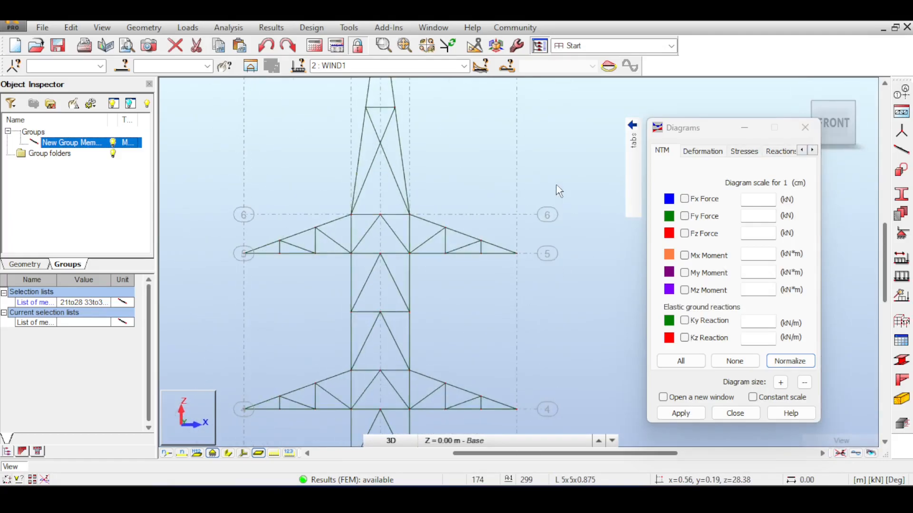
pyautogui.moveTo(547, 204); pyautogui.dragTo(564, 181, button='middle')
pyautogui.scroll(2, 496, 225)
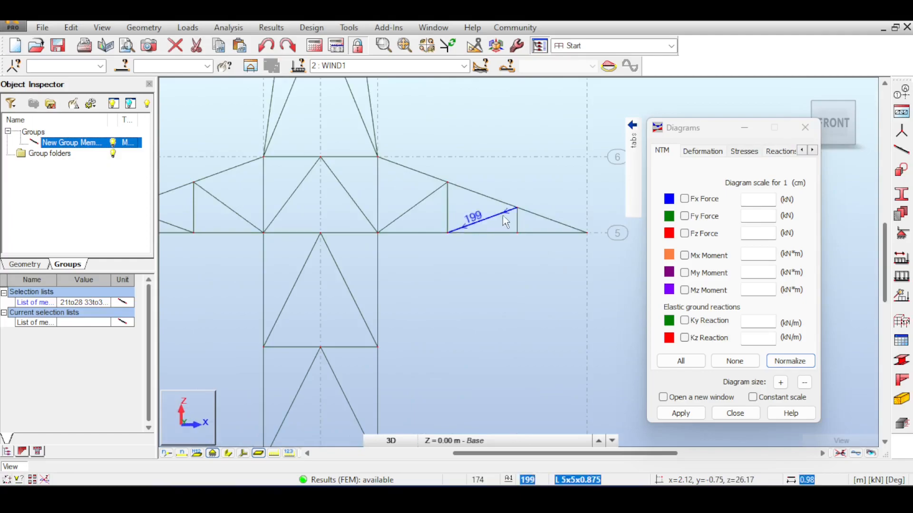
pyautogui.click(230, 454)
pyautogui.keyDown('shift'); pyautogui.moveTo(457, 228); pyautogui.dragTo(503, 143, button='middle'); pyautogui.keyUp('shift')
pyautogui.scroll(3, 503, 190)
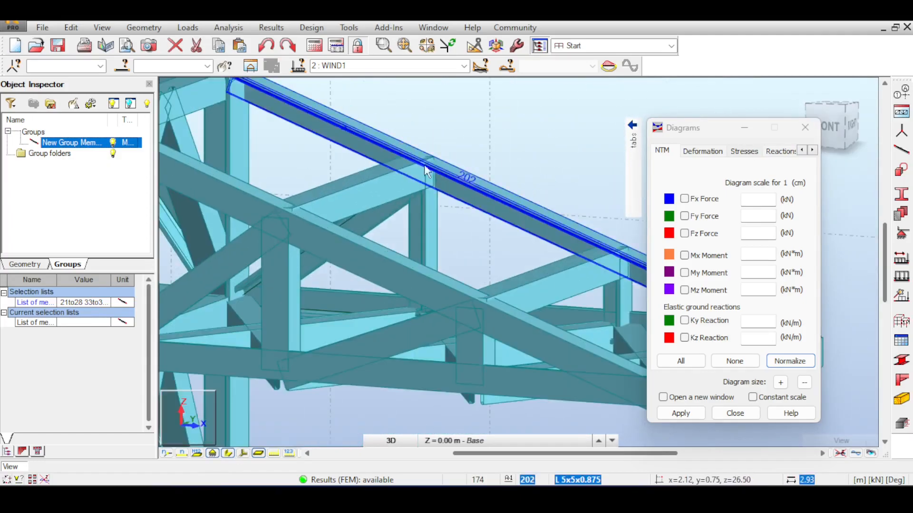
# Select the bracing members of all three cross-arms and save the selection as a new group
pyautogui.scroll(-2, 415, 156)
pyautogui.scroll(-4, 383, 204)
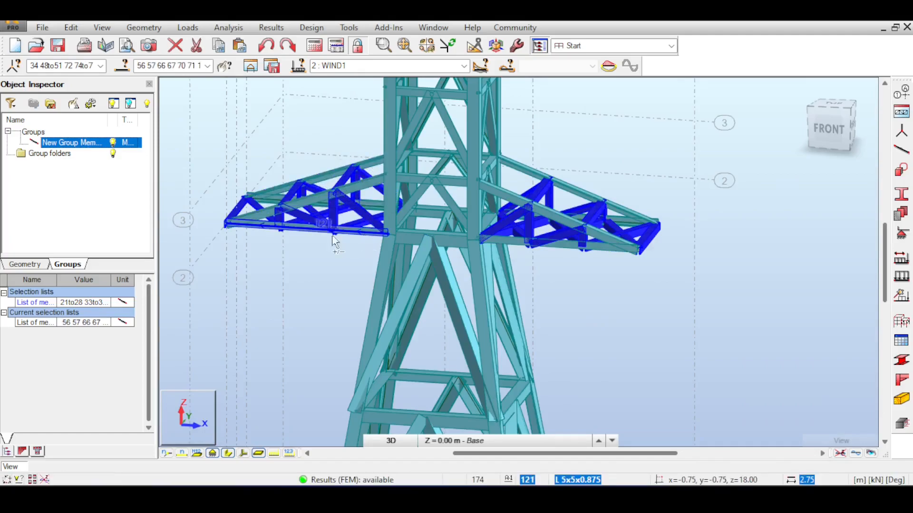
pyautogui.scroll(-3, 494, 216)
pyautogui.scroll(-5, 585, 159)
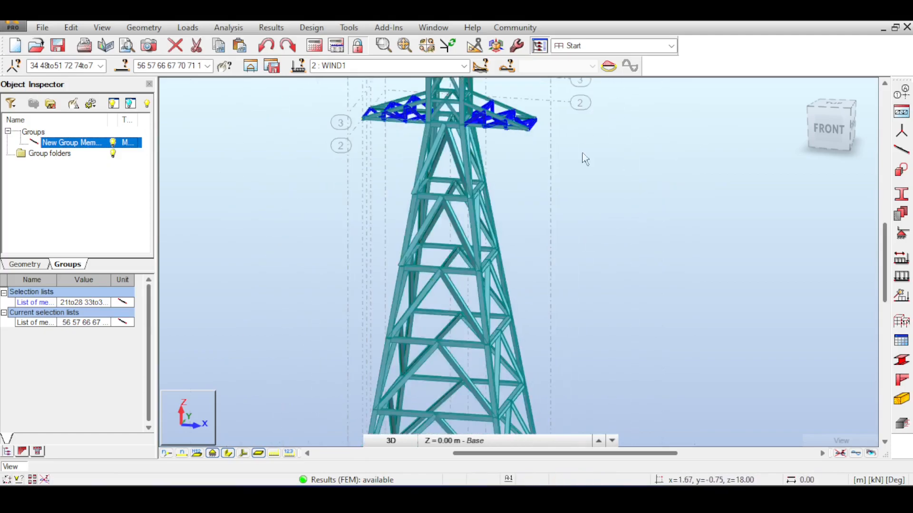
pyautogui.scroll(4, 576, 200)
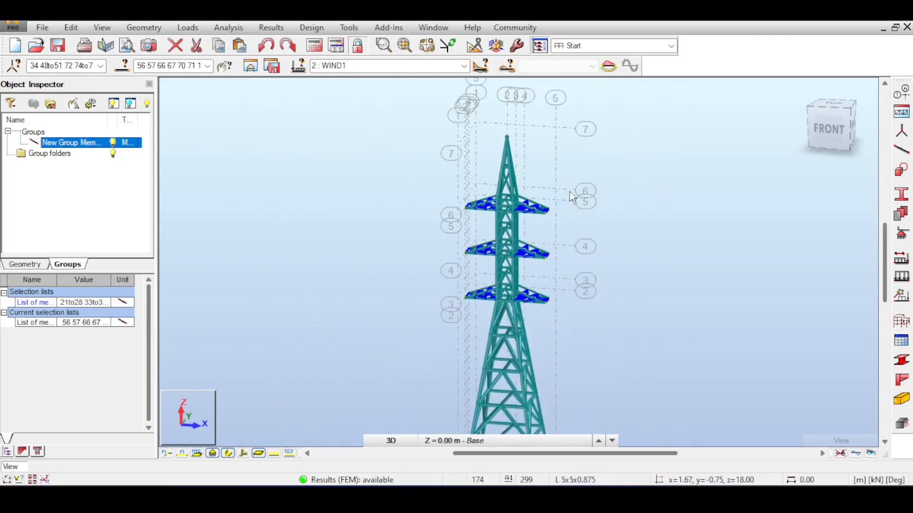
pyautogui.click(50, 105)
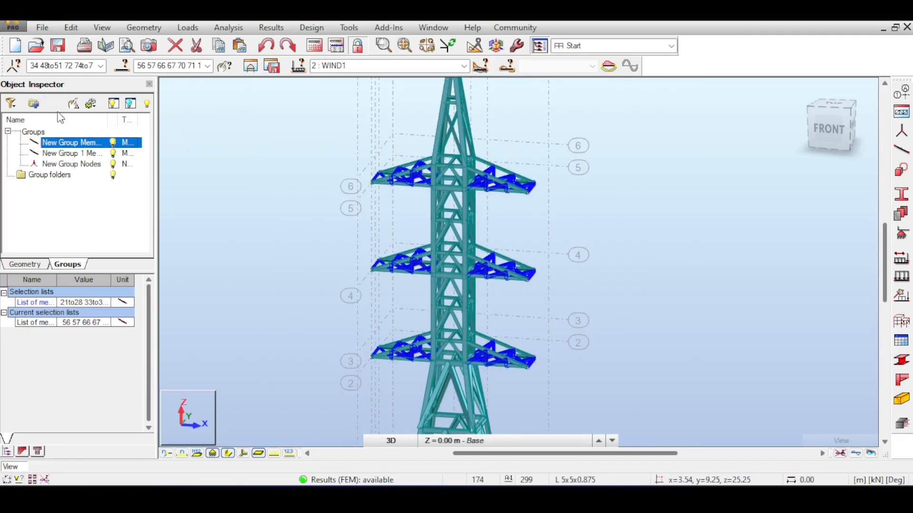
pyautogui.click(299, 157)
# Define the grouped cross-arm bracing as truss members carrying only axial forces, without the tension/compression option
pyautogui.click(71, 153)
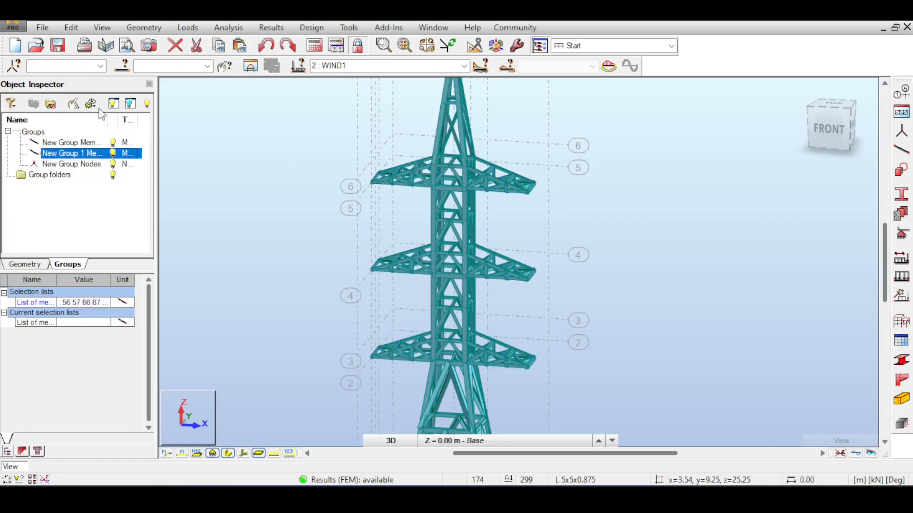
pyautogui.click(72, 105)
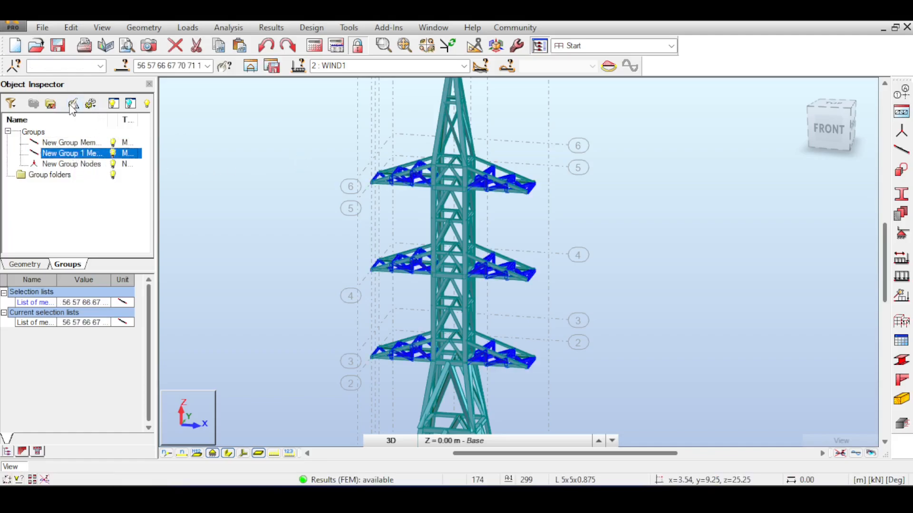
pyautogui.click(143, 27)
pyautogui.moveTo(181, 257)
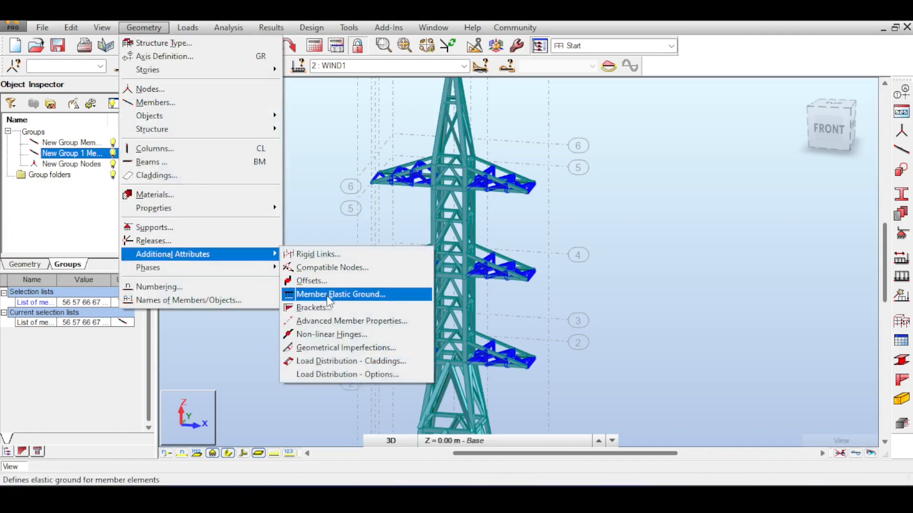
pyautogui.click(333, 321)
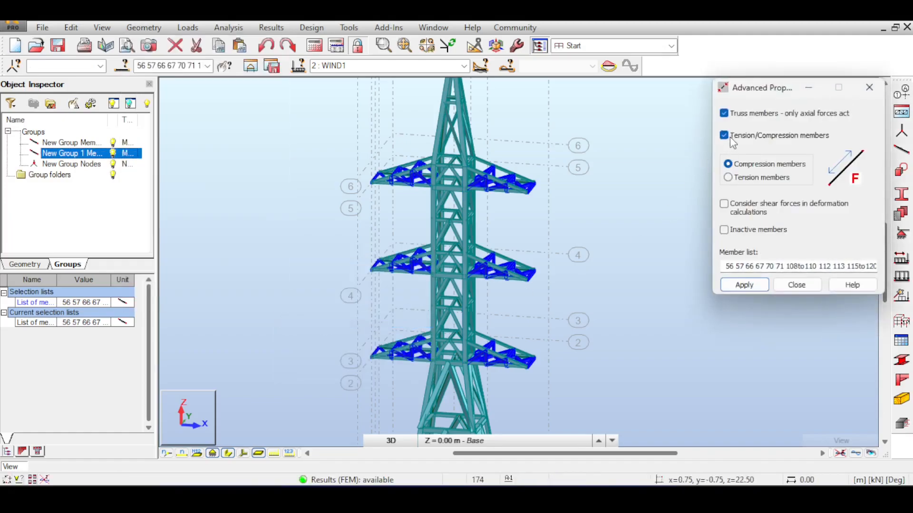
pyautogui.click(731, 139)
pyautogui.click(745, 285)
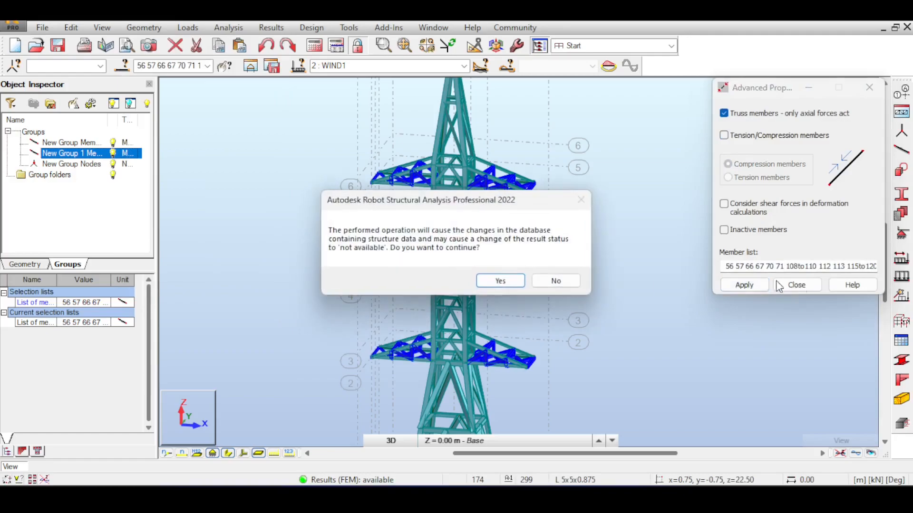
pyautogui.click(500, 281)
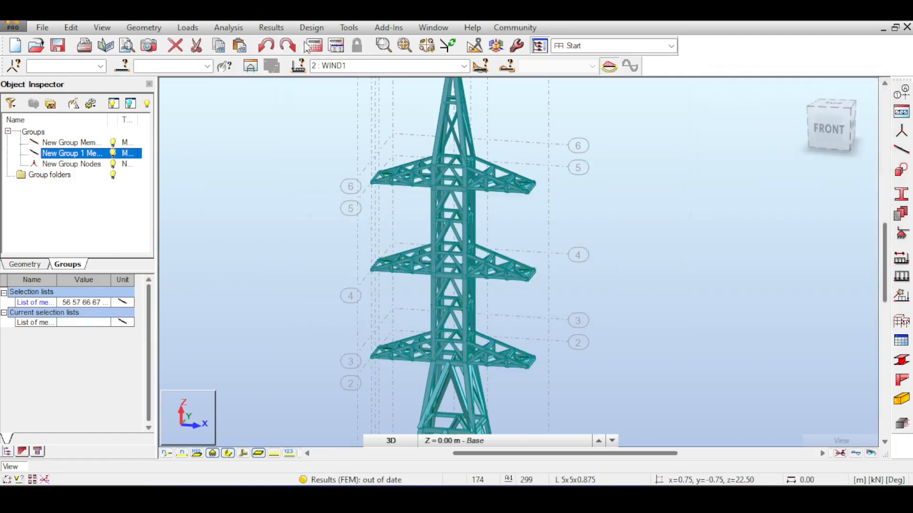
# Recalculate the structure and check the tower's deformation under WIND1 from an oblique view
pyautogui.click(302, 46)
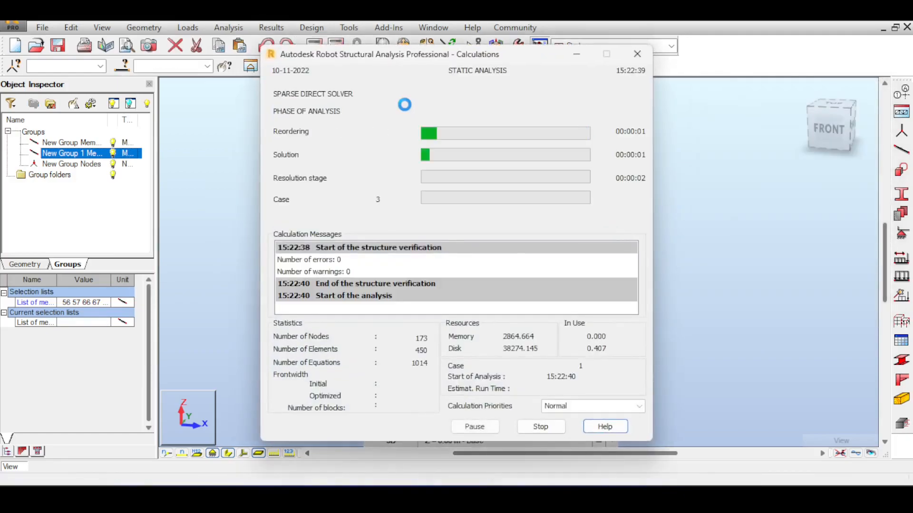
pyautogui.scroll(-3, 505, 193)
pyautogui.moveTo(574, 156); pyautogui.dragTo(544, 139, button='middle')
pyautogui.scroll(-3, 545, 139)
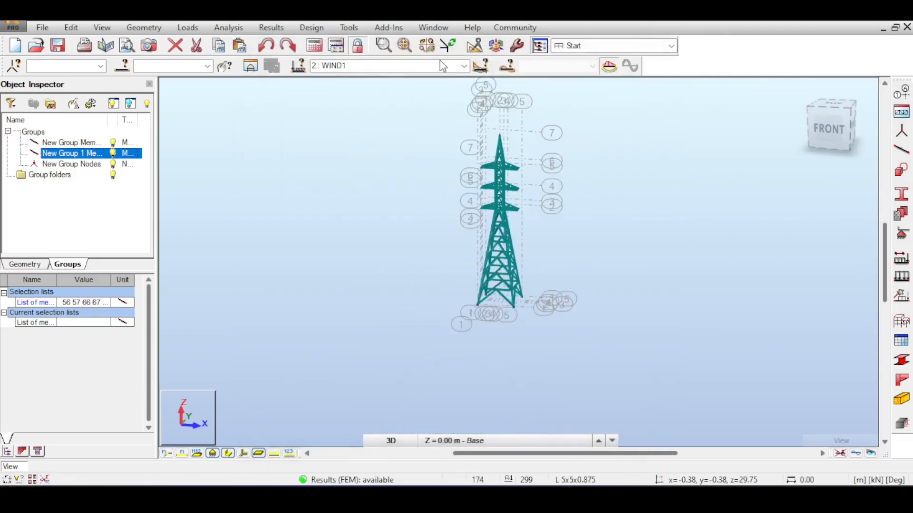
pyautogui.moveTo(455, 133); pyautogui.dragTo(431, 108, button='middle')
pyautogui.scroll(4, 430, 121)
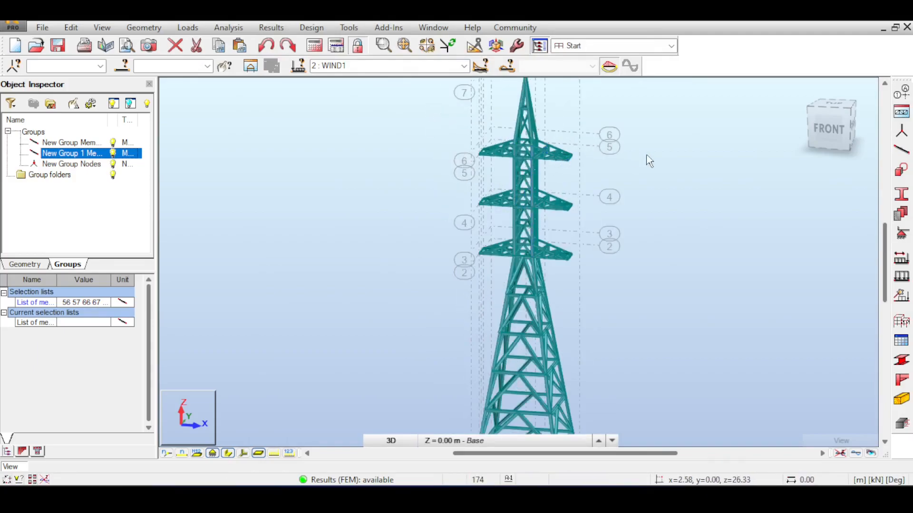
pyautogui.moveTo(821, 138); pyautogui.dragTo(804, 139)
pyautogui.click(855, 452)
# Make DL1 the current load case and view the whole tower
pyautogui.click(460, 66)
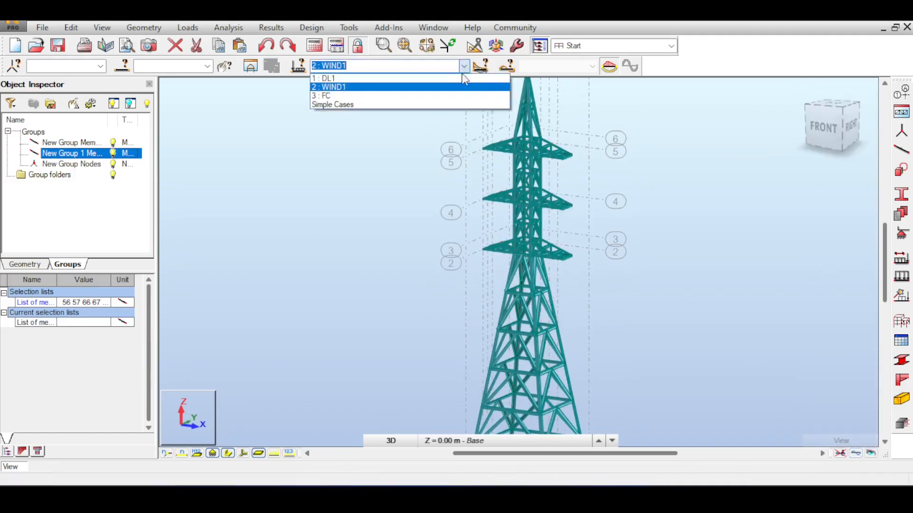
pyautogui.click(456, 75)
pyautogui.scroll(-1, 651, 213)
pyautogui.moveTo(649, 207); pyautogui.dragTo(617, 200, button='middle')
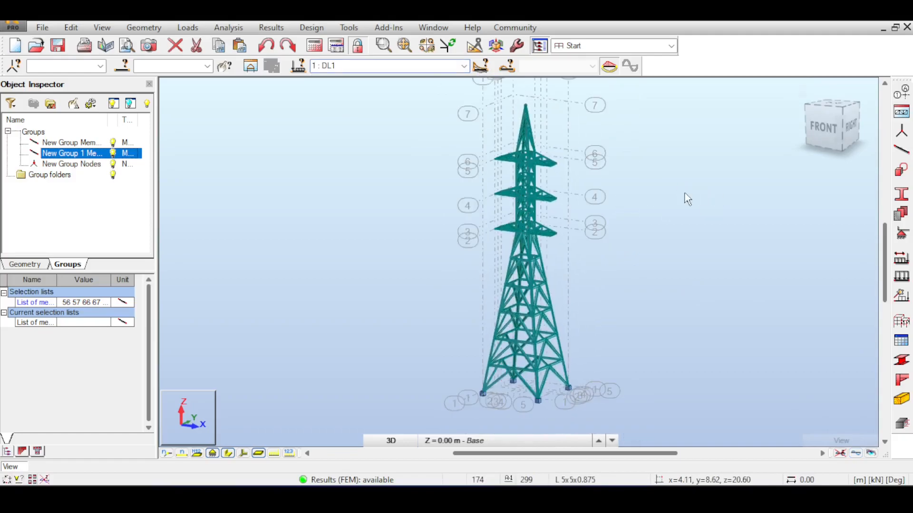
pyautogui.moveTo(680, 195); pyautogui.dragTo(618, 177, button='middle')
pyautogui.scroll(-2, 617, 207)
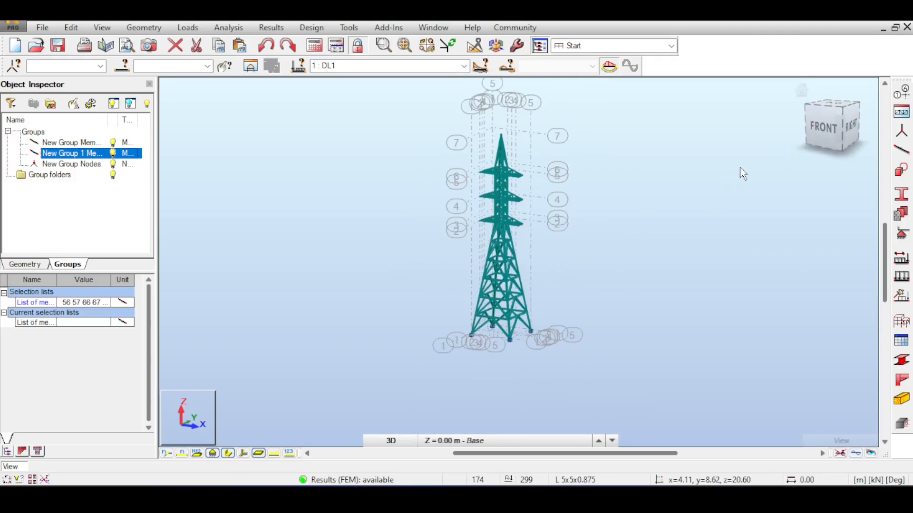
pyautogui.moveTo(658, 165); pyautogui.dragTo(652, 206, button='middle')
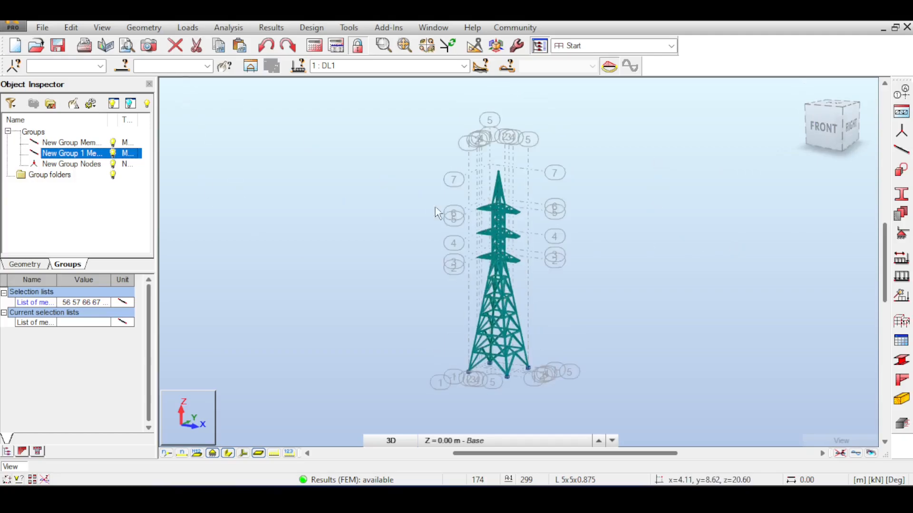
# Highlight the tower body and cross-arm bracing groups in turn to check which members they contain
pyautogui.scroll(5, 512, 214)
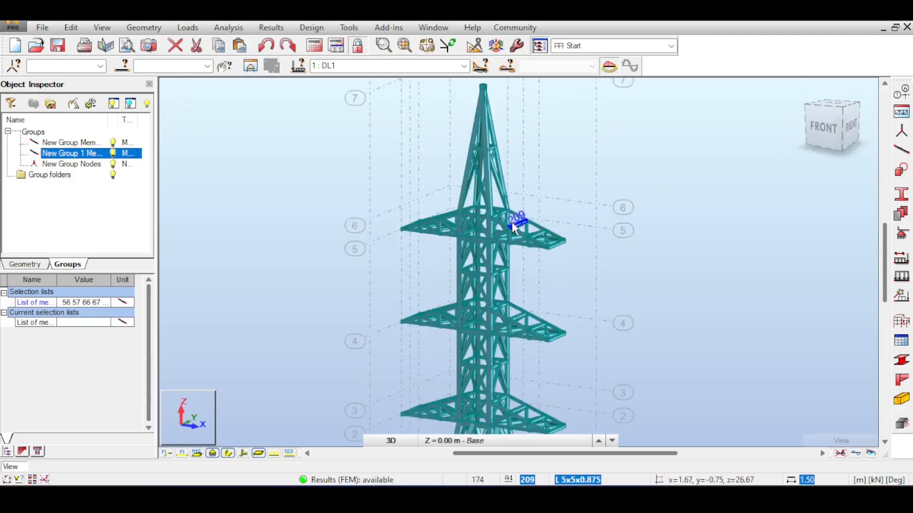
pyautogui.scroll(2, 513, 227)
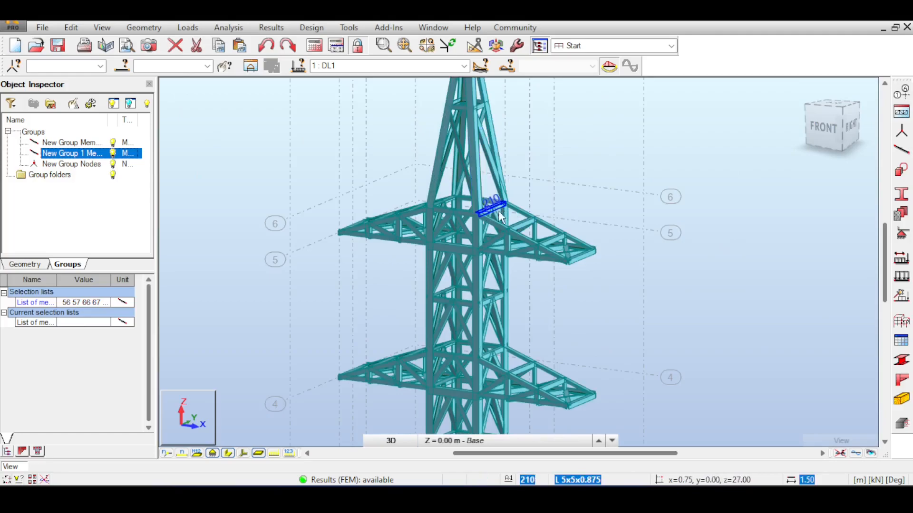
pyautogui.click(53, 144)
pyautogui.click(83, 106)
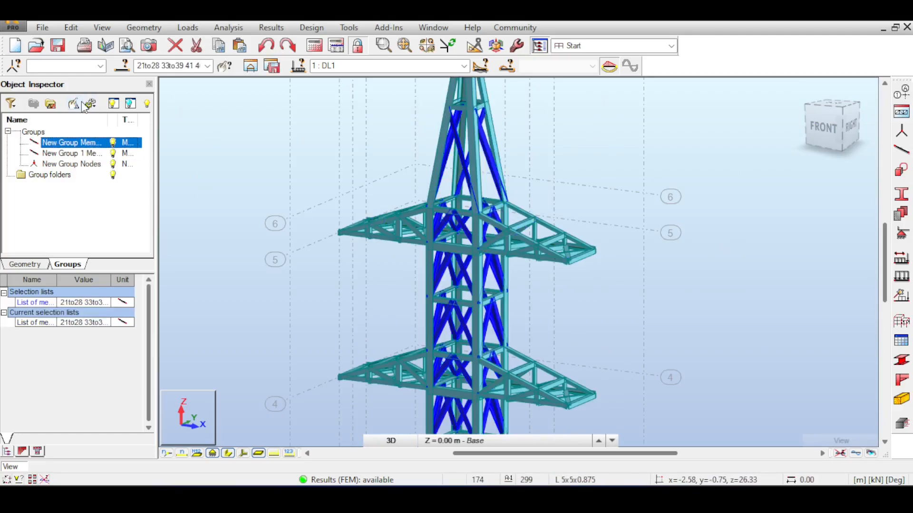
pyautogui.click(72, 153)
pyautogui.click(75, 105)
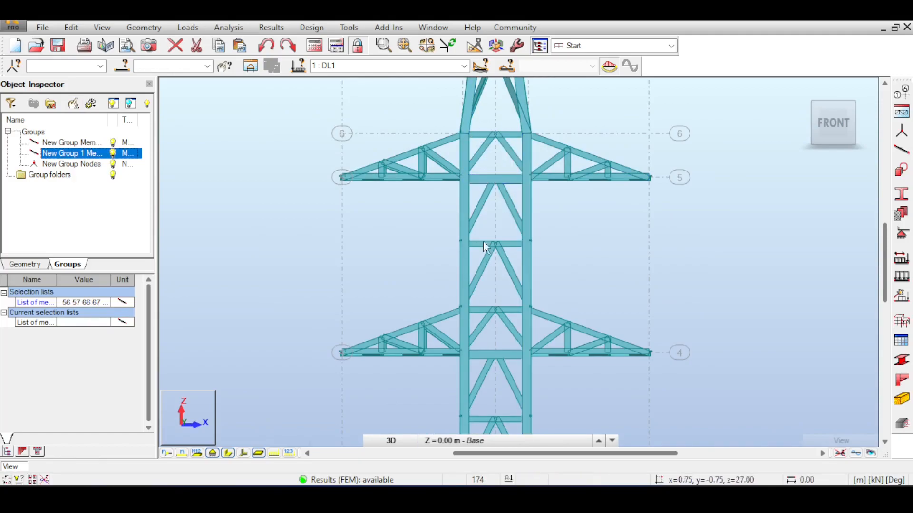
pyautogui.scroll(-5, 495, 305)
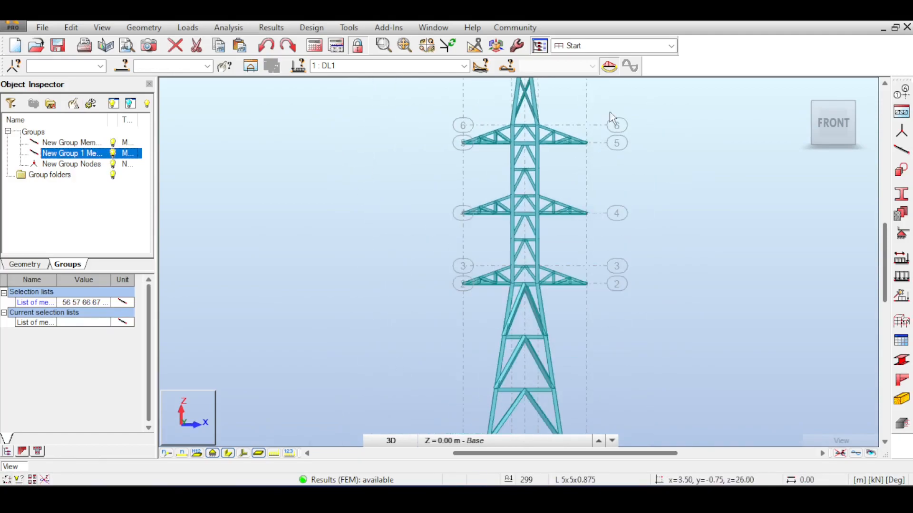